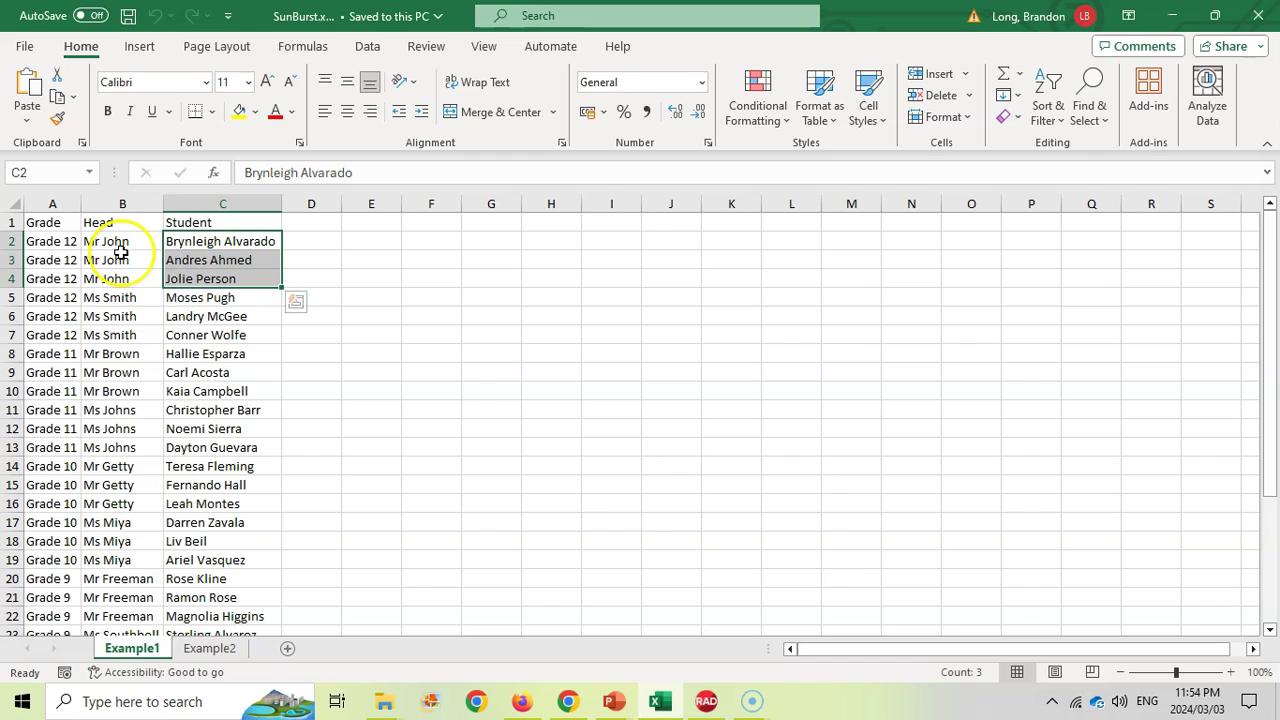
click(47, 240)
drag(47, 240, 50, 581)
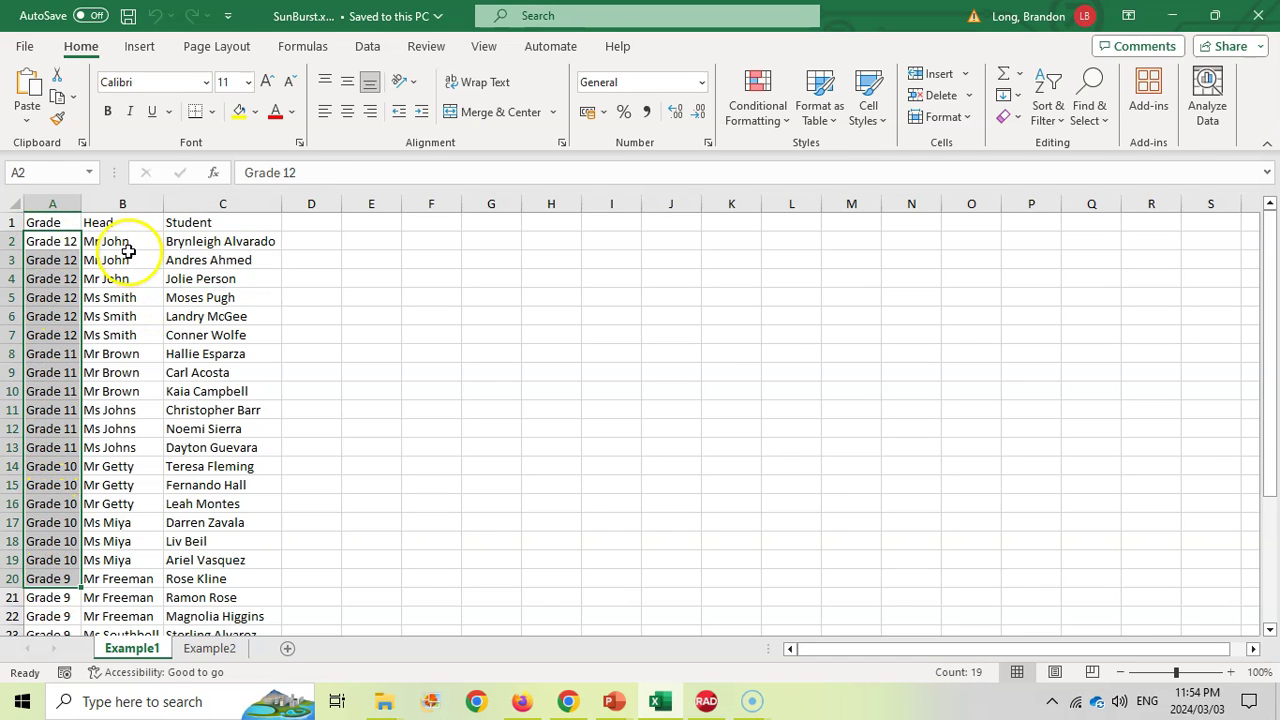
drag(125, 243, 129, 335)
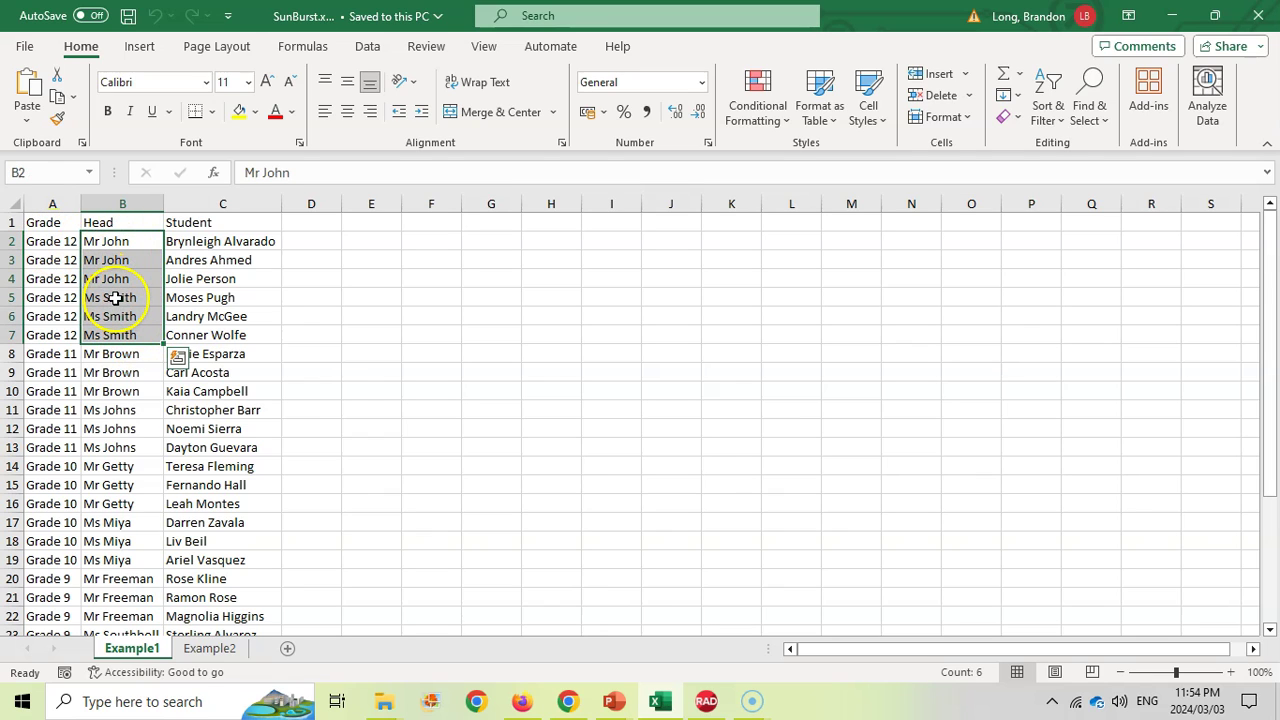
click(132, 242)
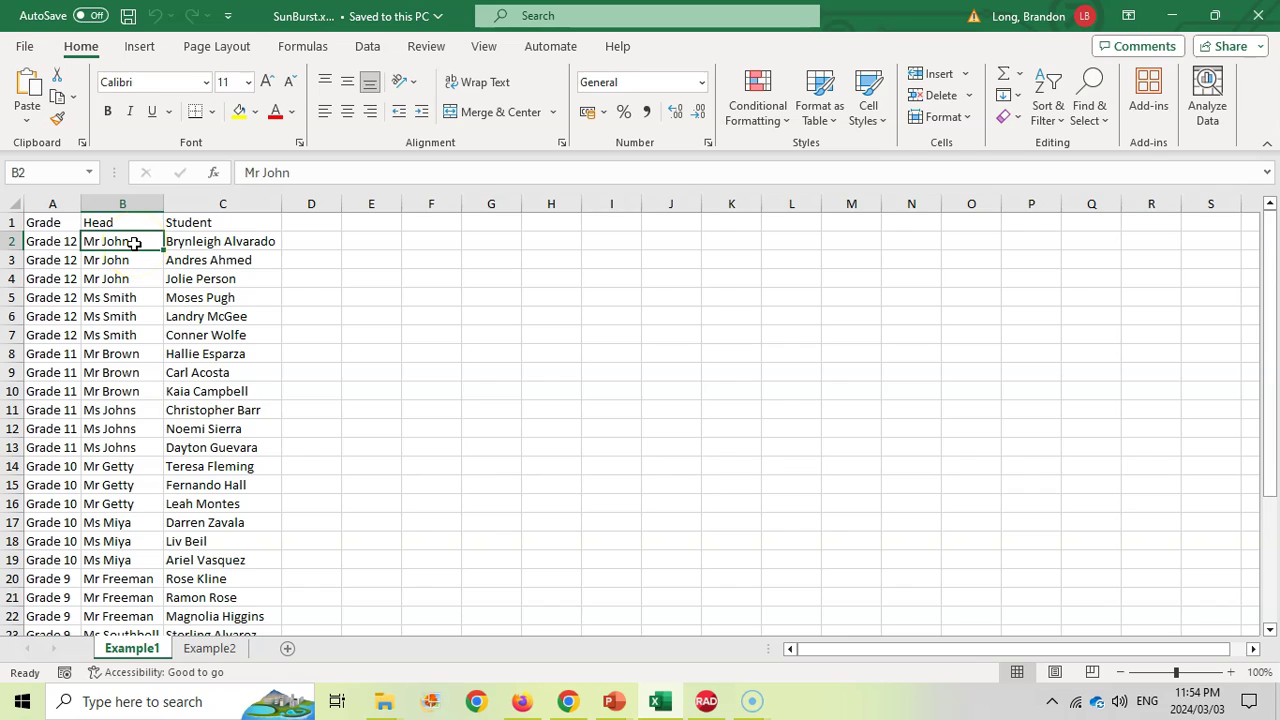
click(246, 241)
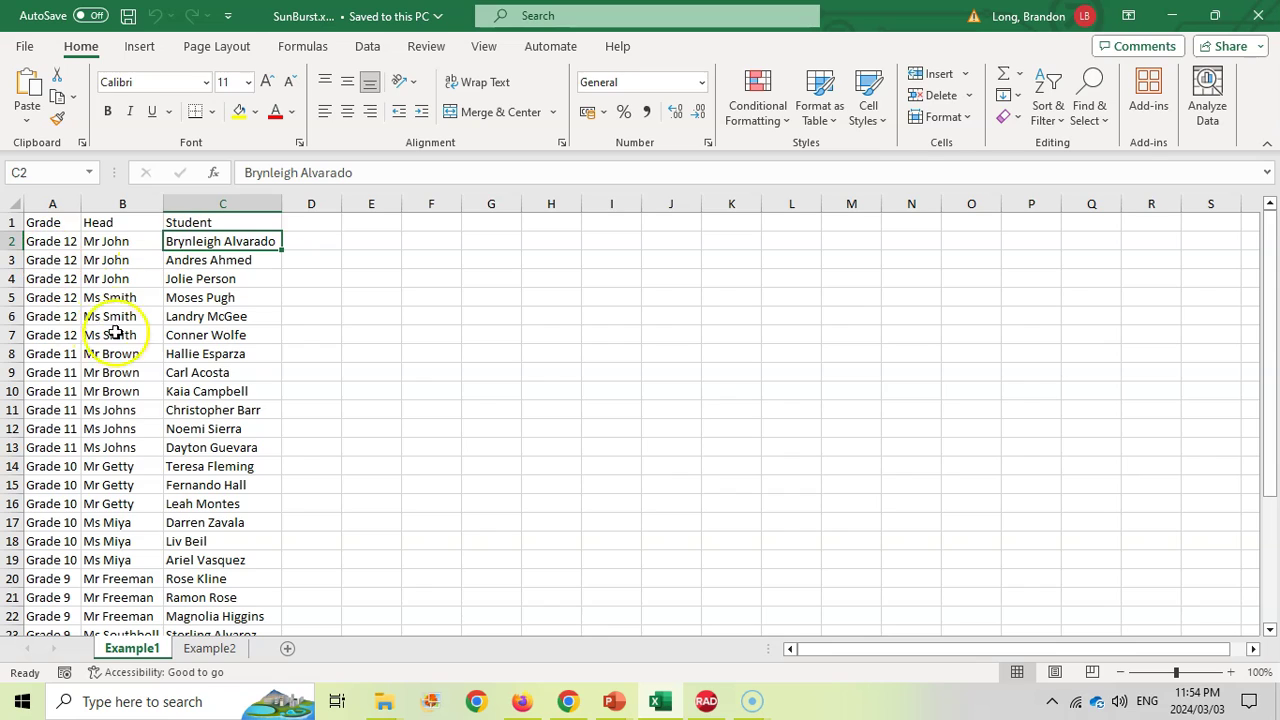
Add the header "Value" in cell D1, next to the Student column.
click(331, 224)
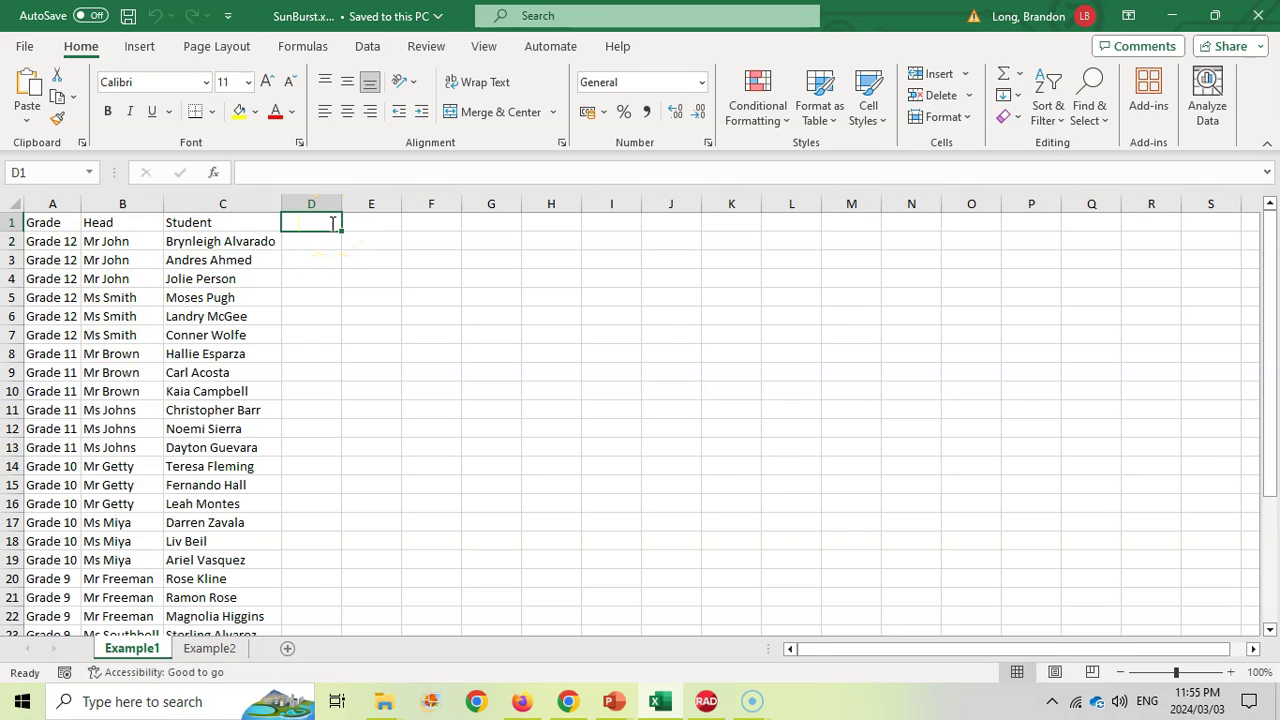
text(Value)
key(Return)
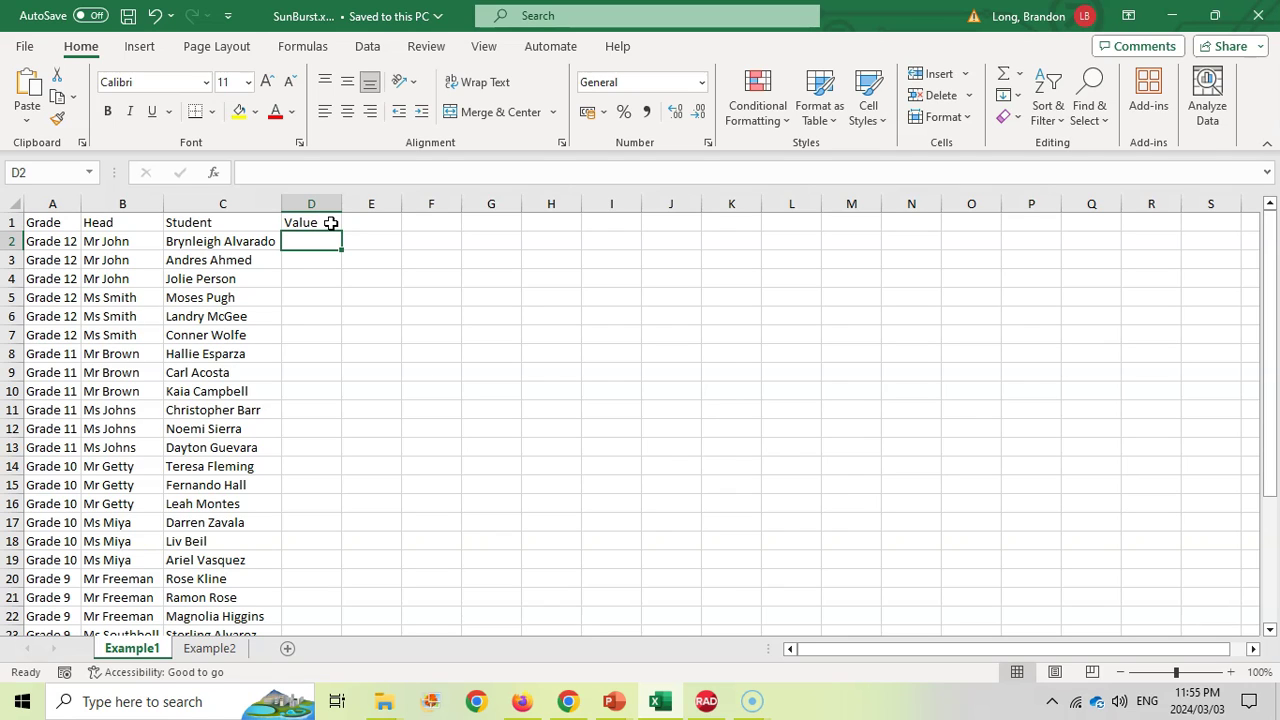
Enter 1 in D2 and fill it down the Value column for every student row.
click(214, 243)
click(220, 260)
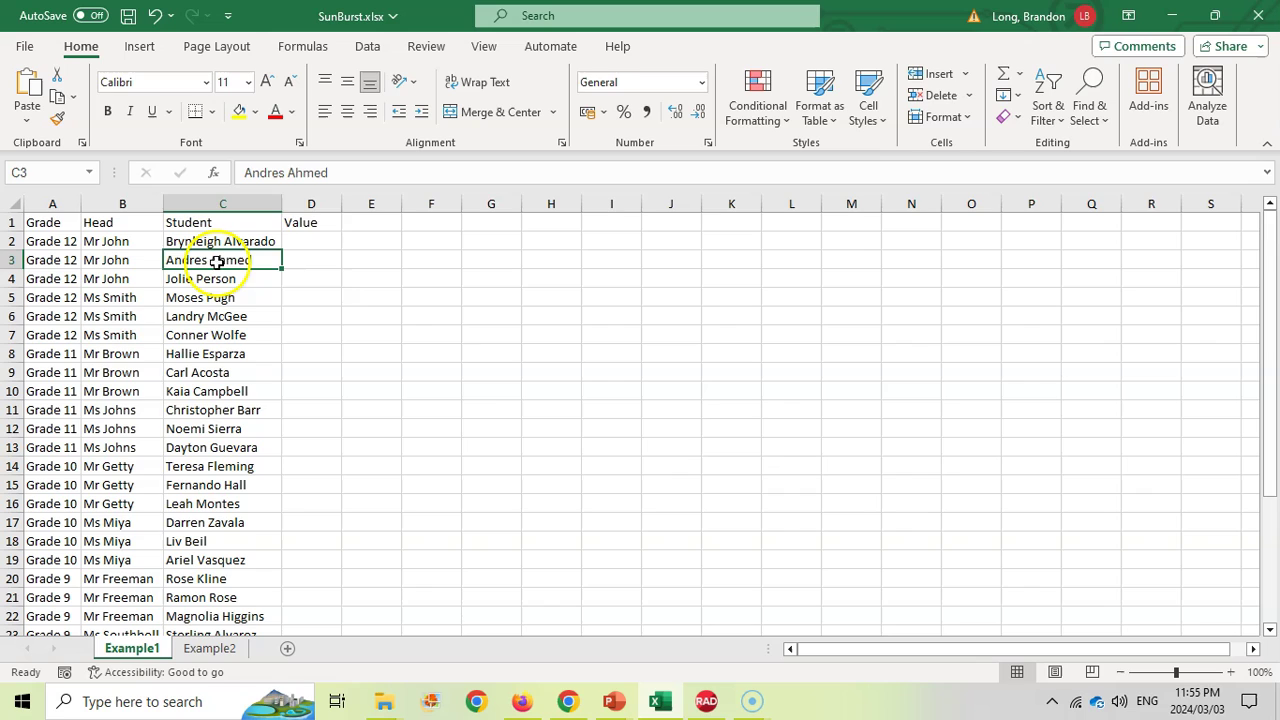
click(320, 241)
text(1)
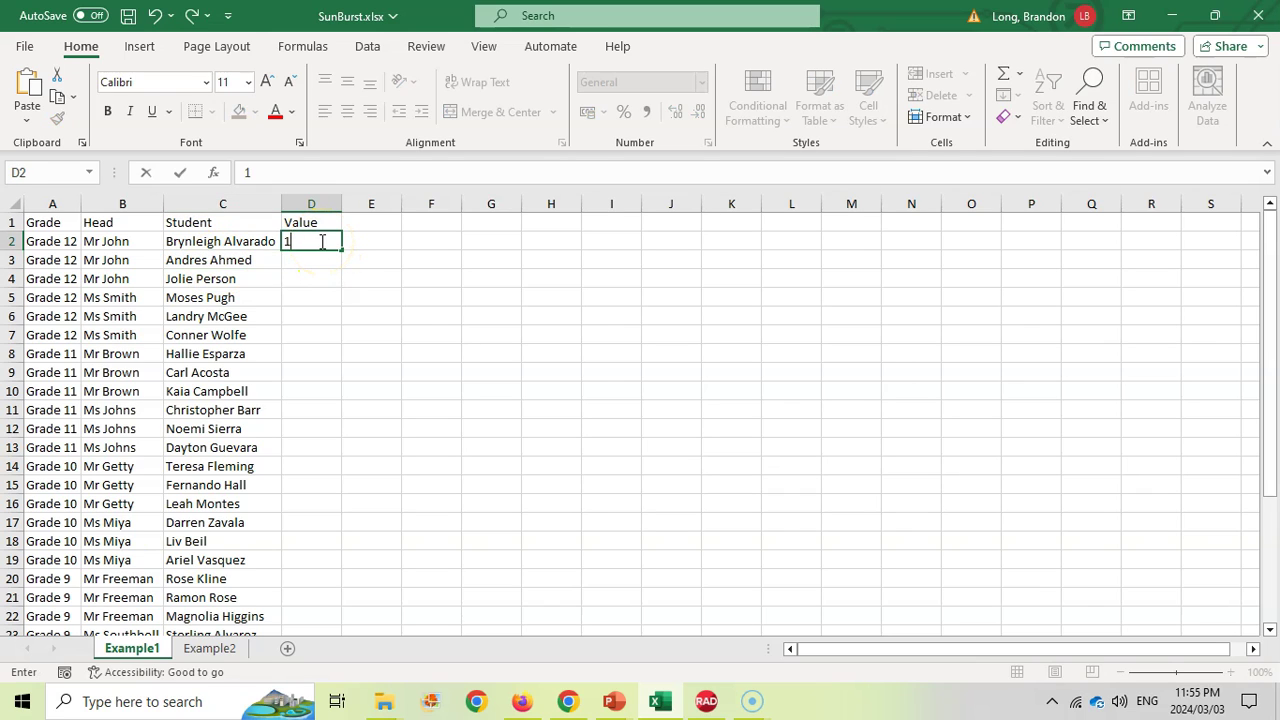
click(320, 241)
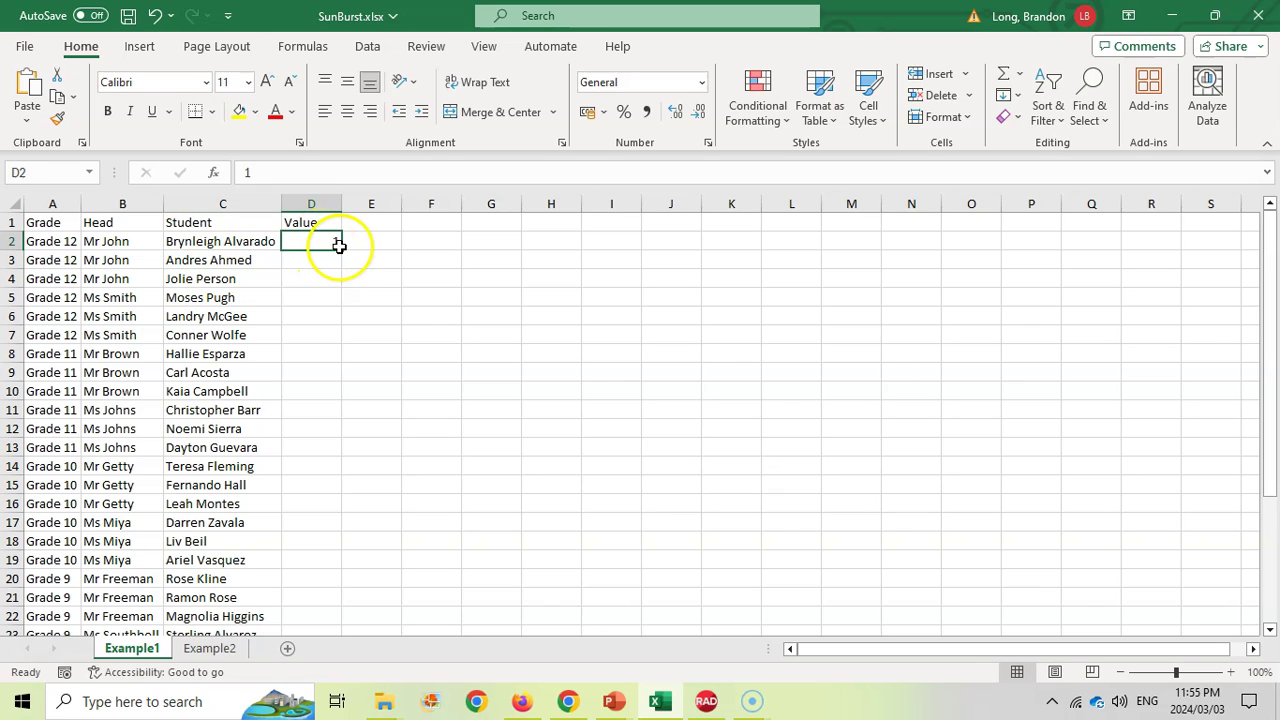
double_click(341, 252)
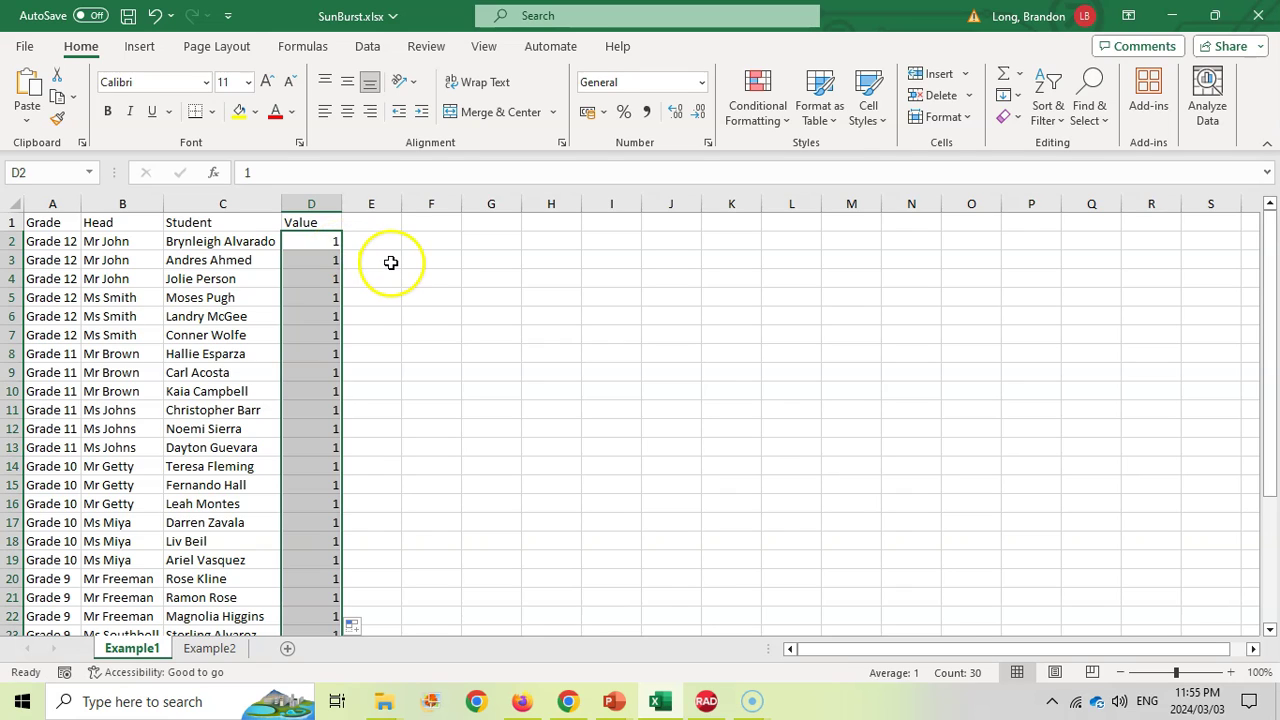
click(391, 263)
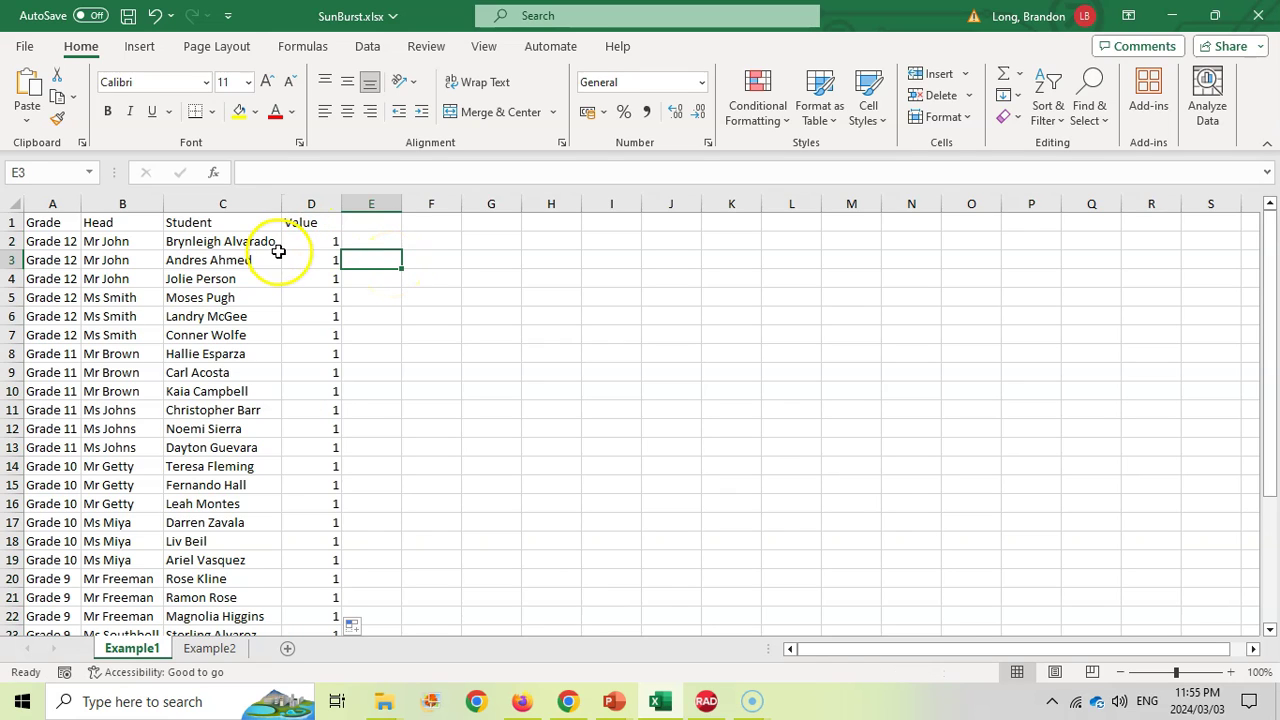
click(240, 243)
click(230, 262)
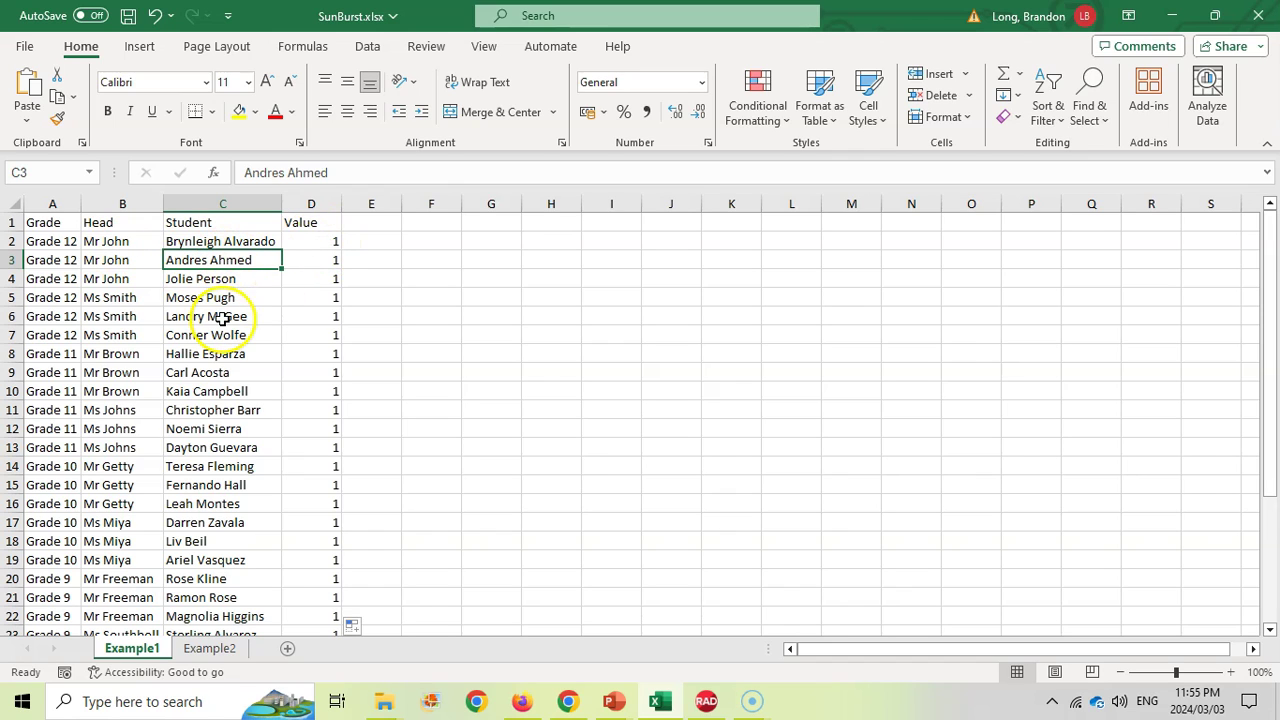
click(304, 238)
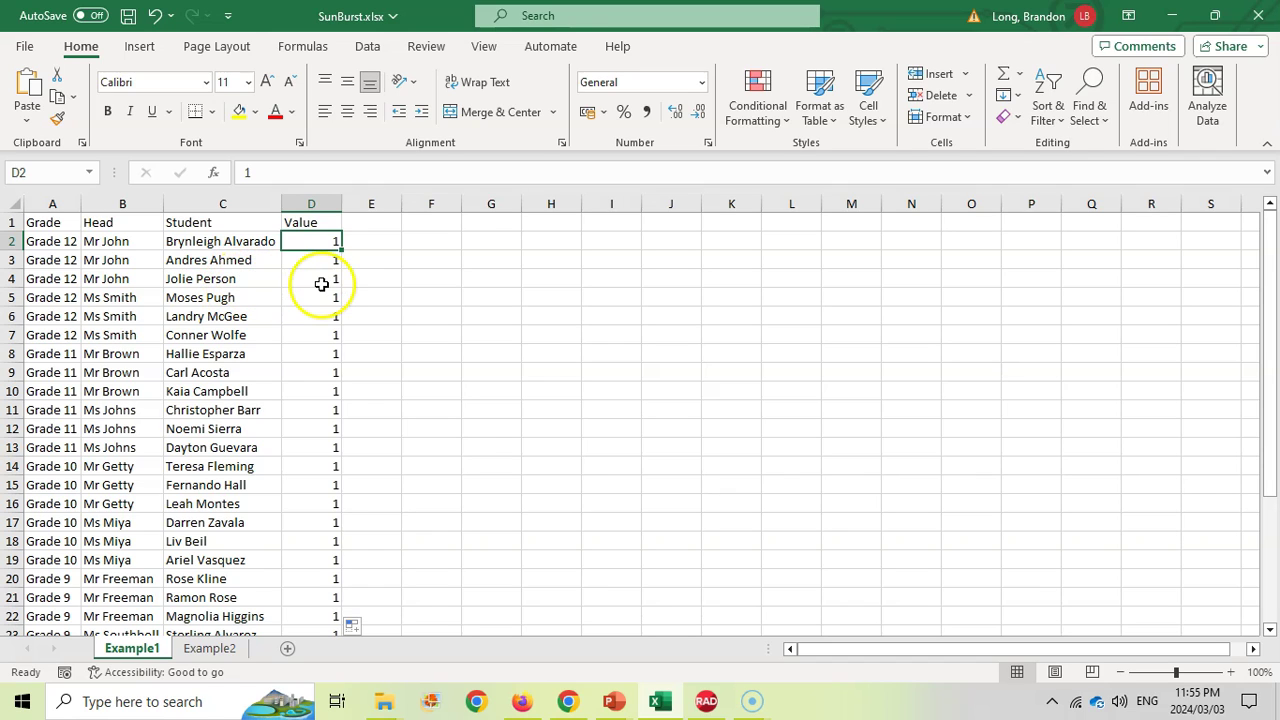
click(322, 283)
click(216, 279)
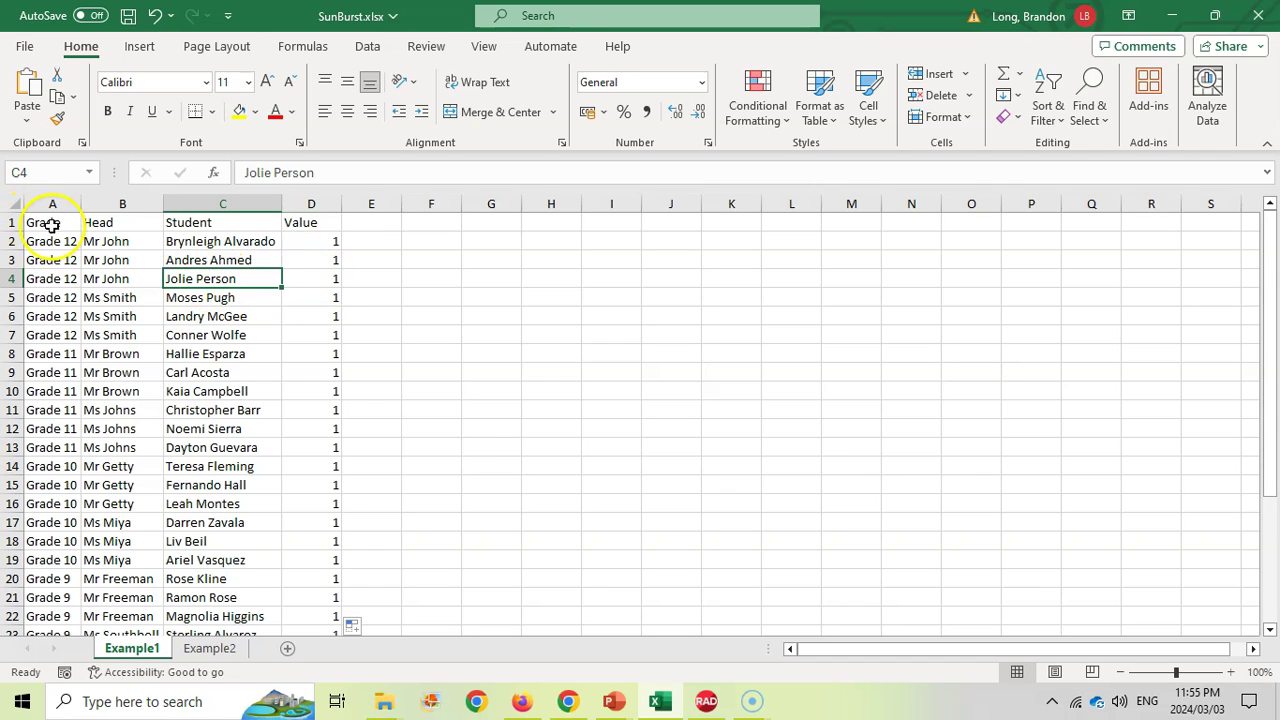
Insert a Sunburst chart based on the whole data range A1:D31, including the headers.
drag(50, 222, 301, 600)
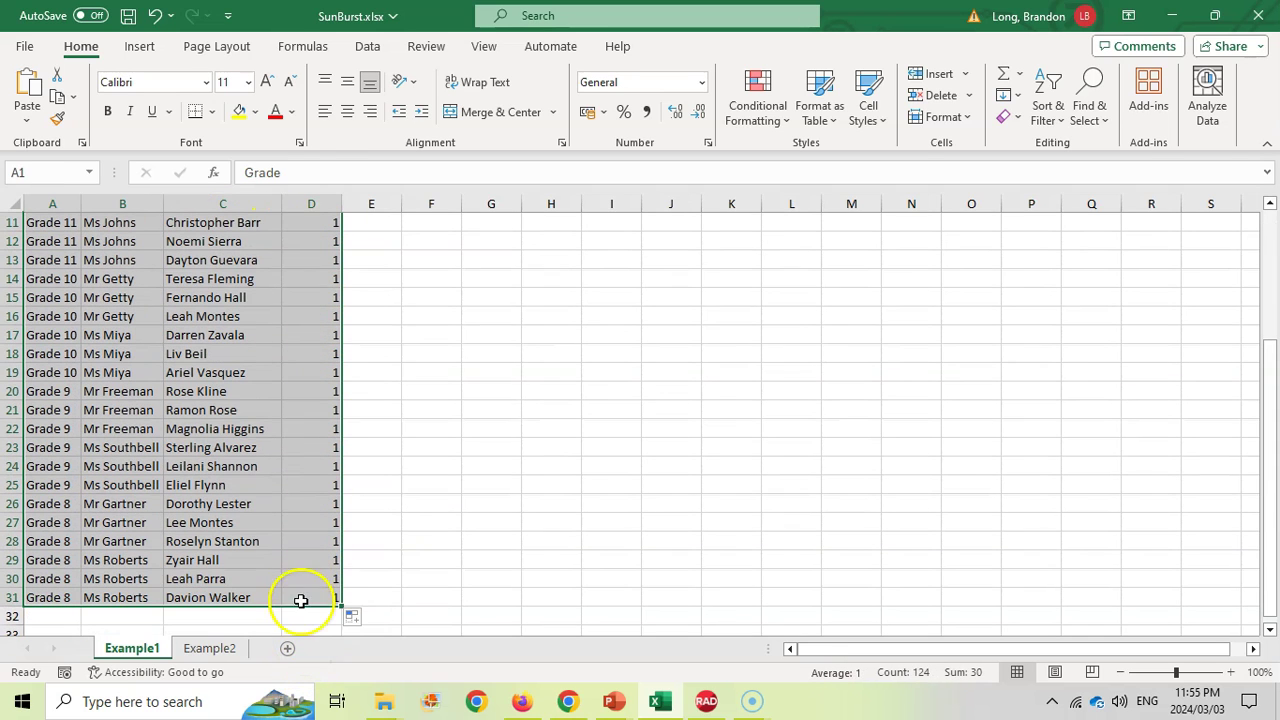
click(140, 47)
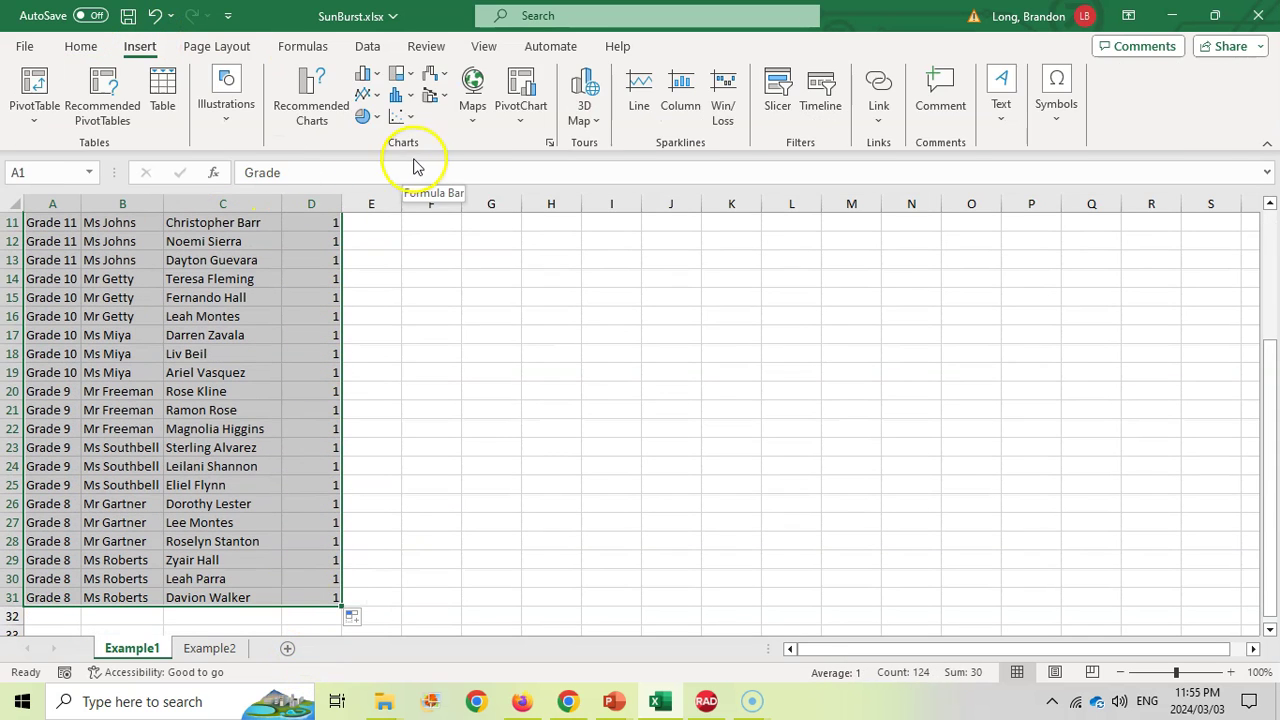
click(550, 145)
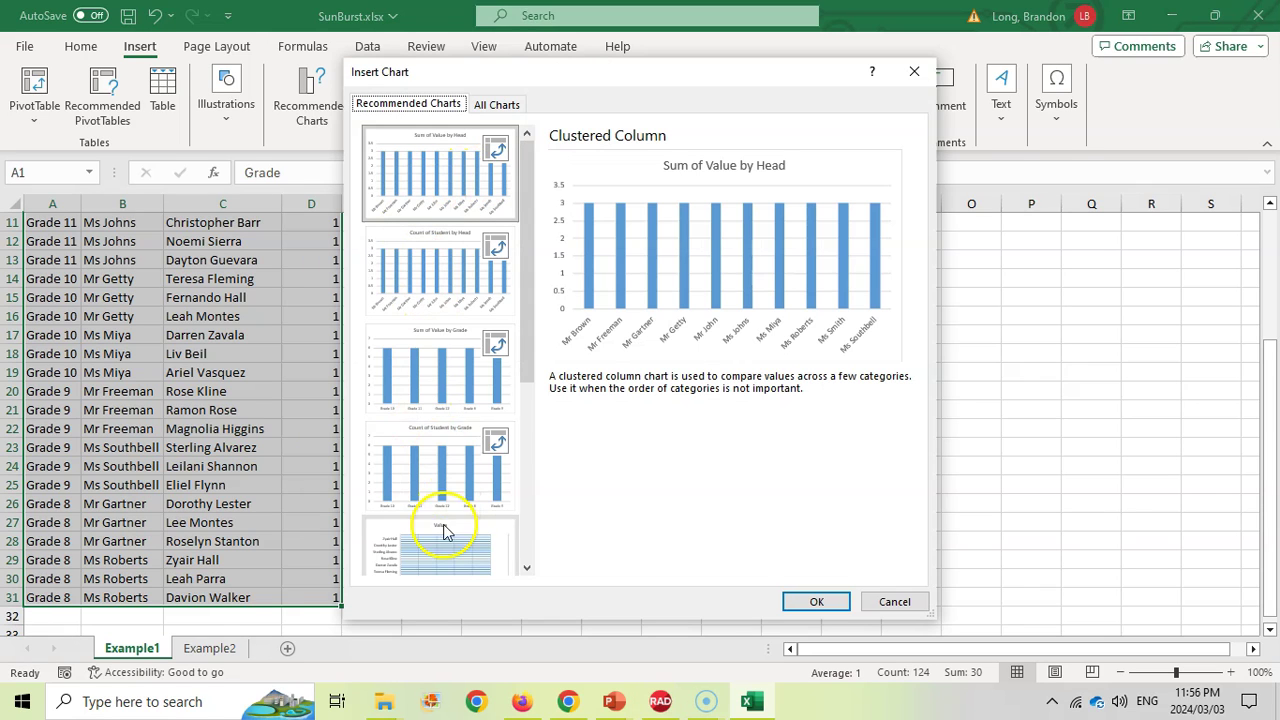
click(506, 106)
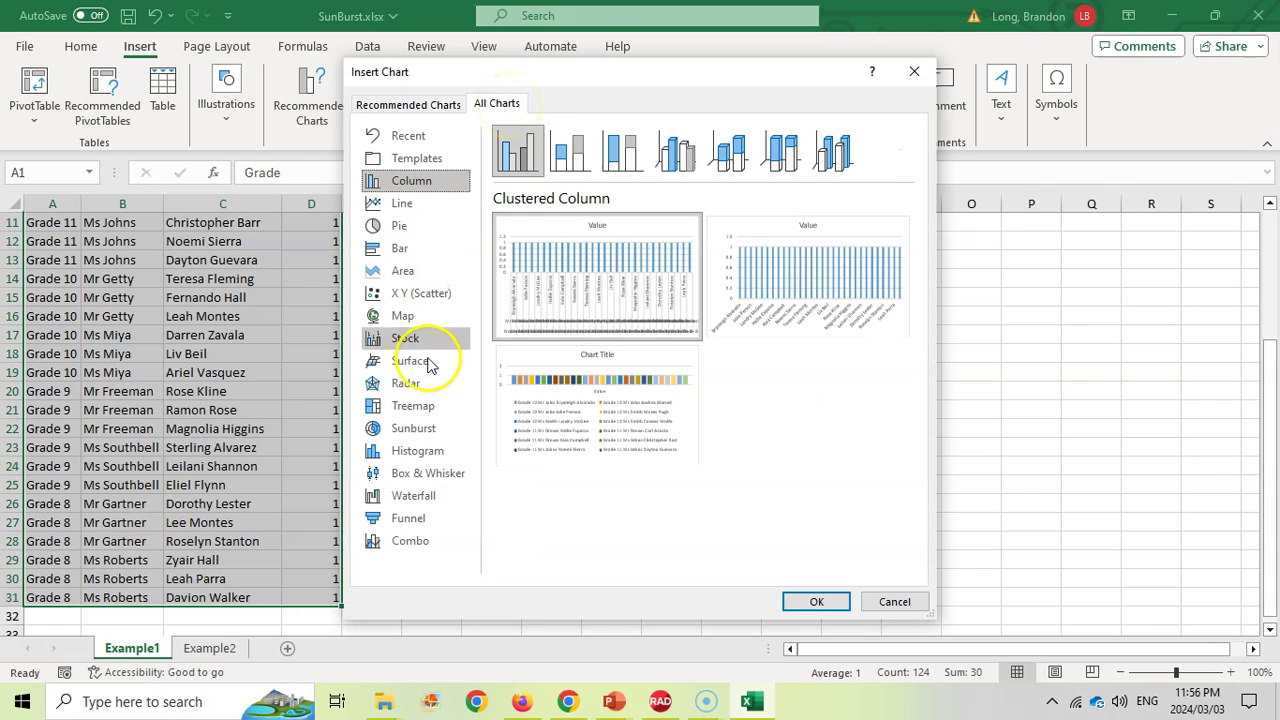
click(413, 430)
mouse_move(625, 278)
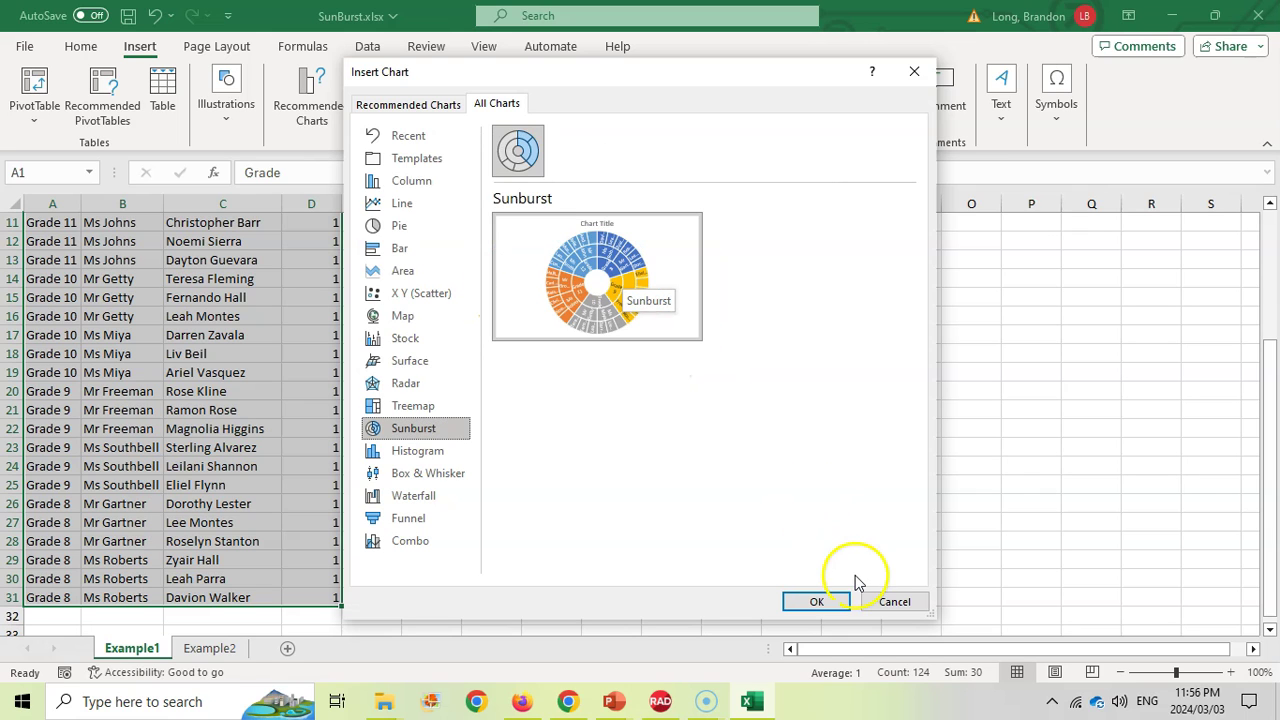
click(816, 601)
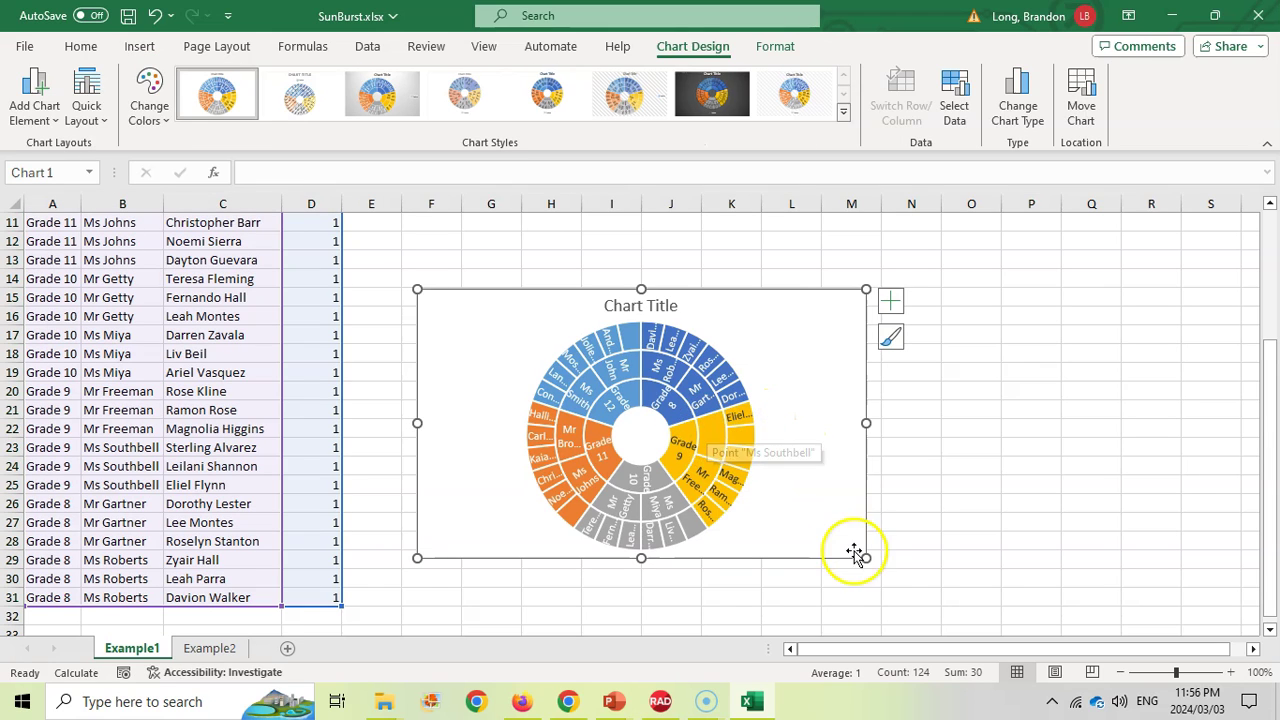
Enlarge the sunburst chart in both directions so the labels in the outer ring fit.
drag(866, 557, 1042, 632)
drag(417, 270, 330, 200)
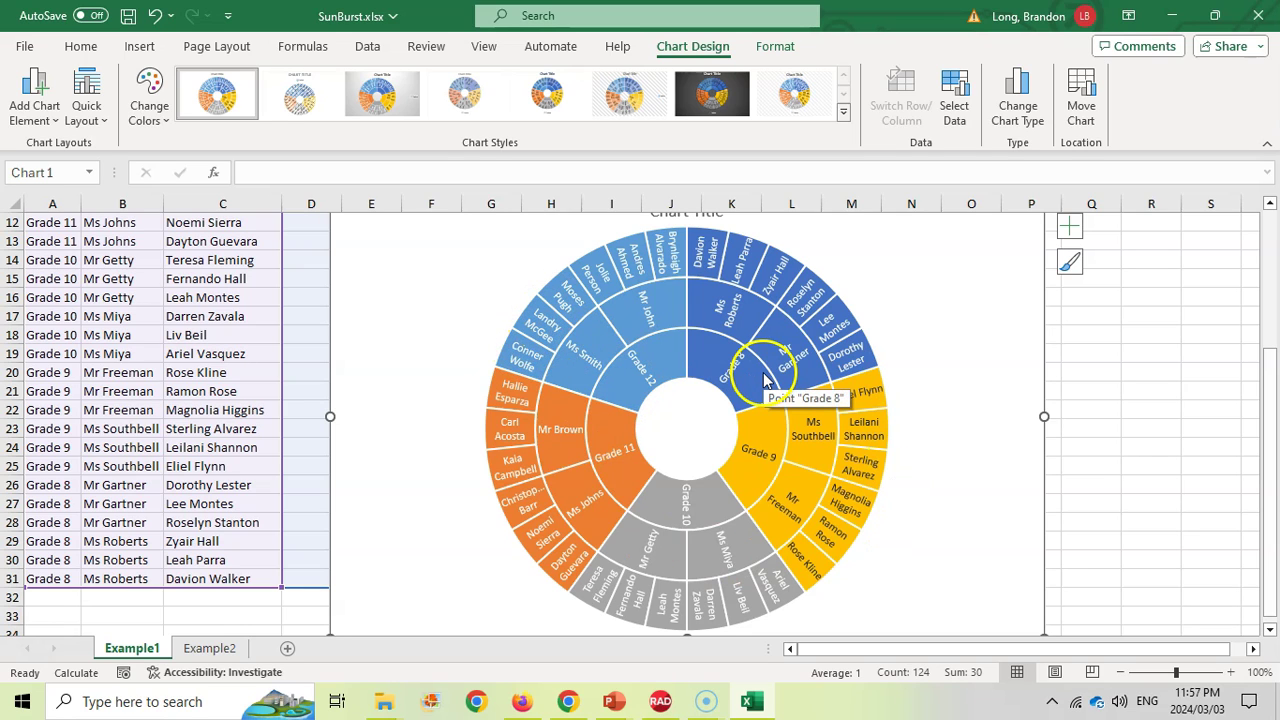
click(168, 126)
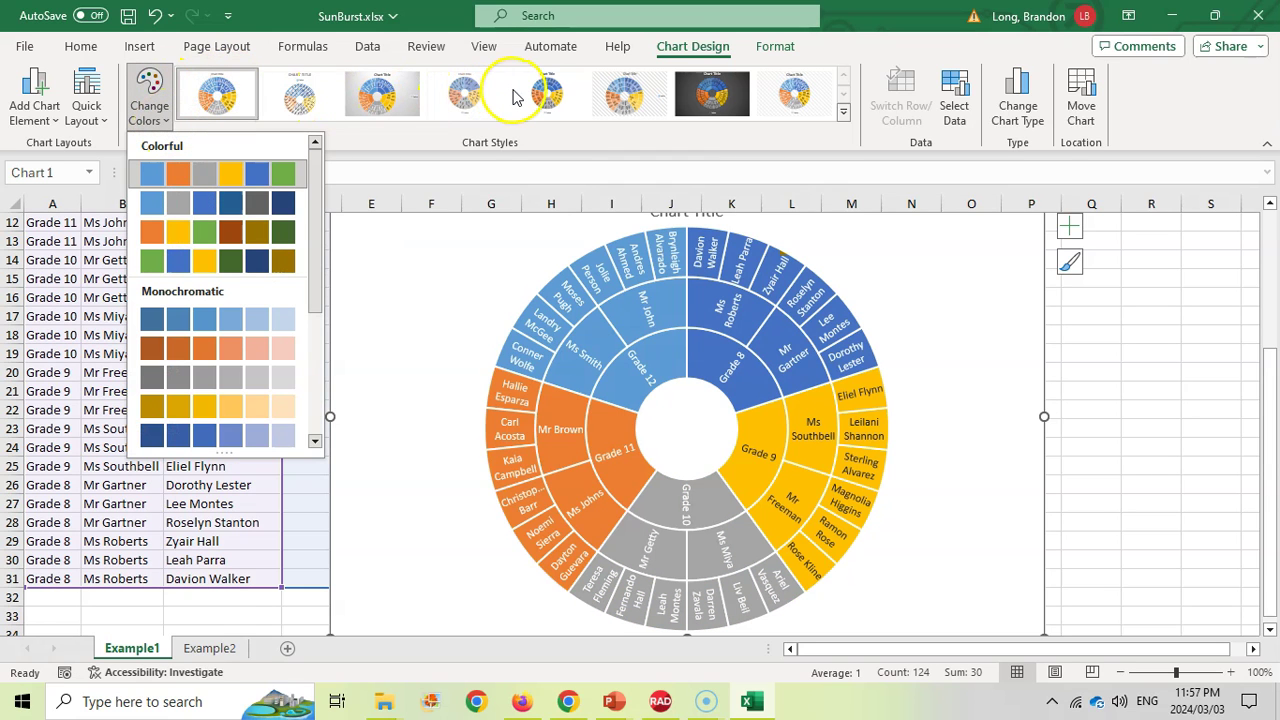
click(986, 271)
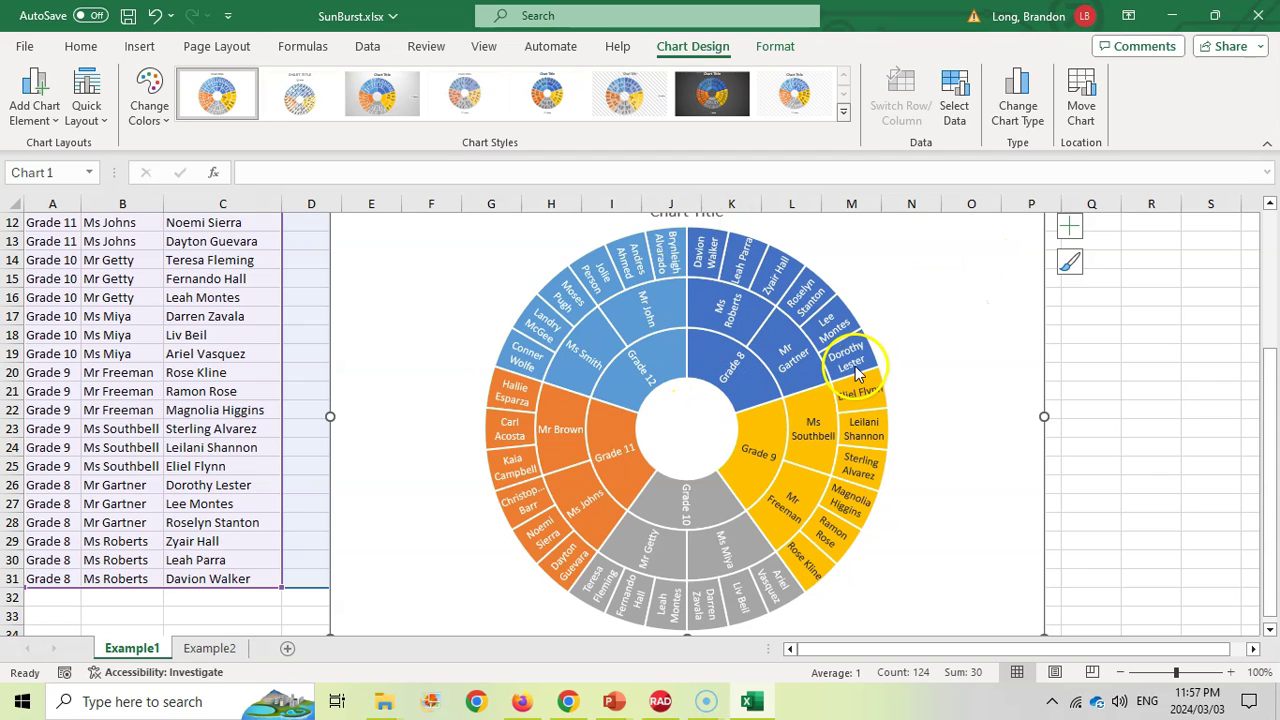
Select only the Grade 8 branch of the sunburst and fill it with the blue theme colour.
click(729, 318)
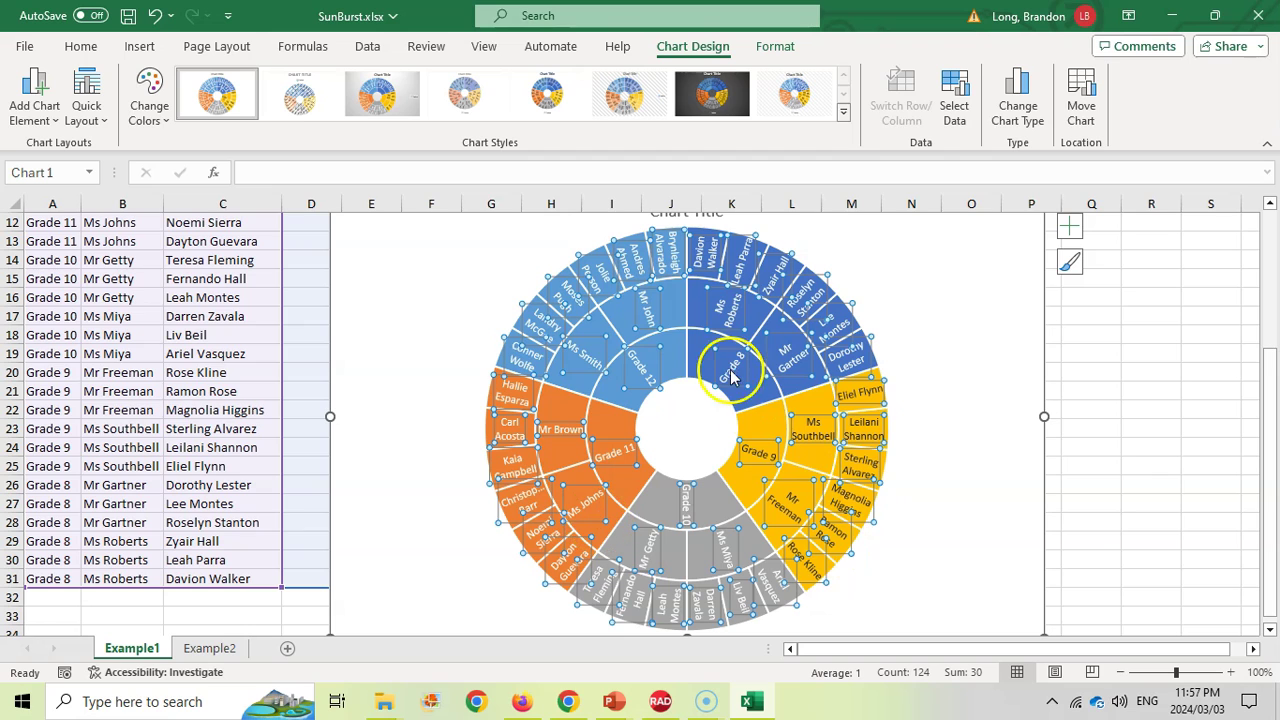
click(700, 353)
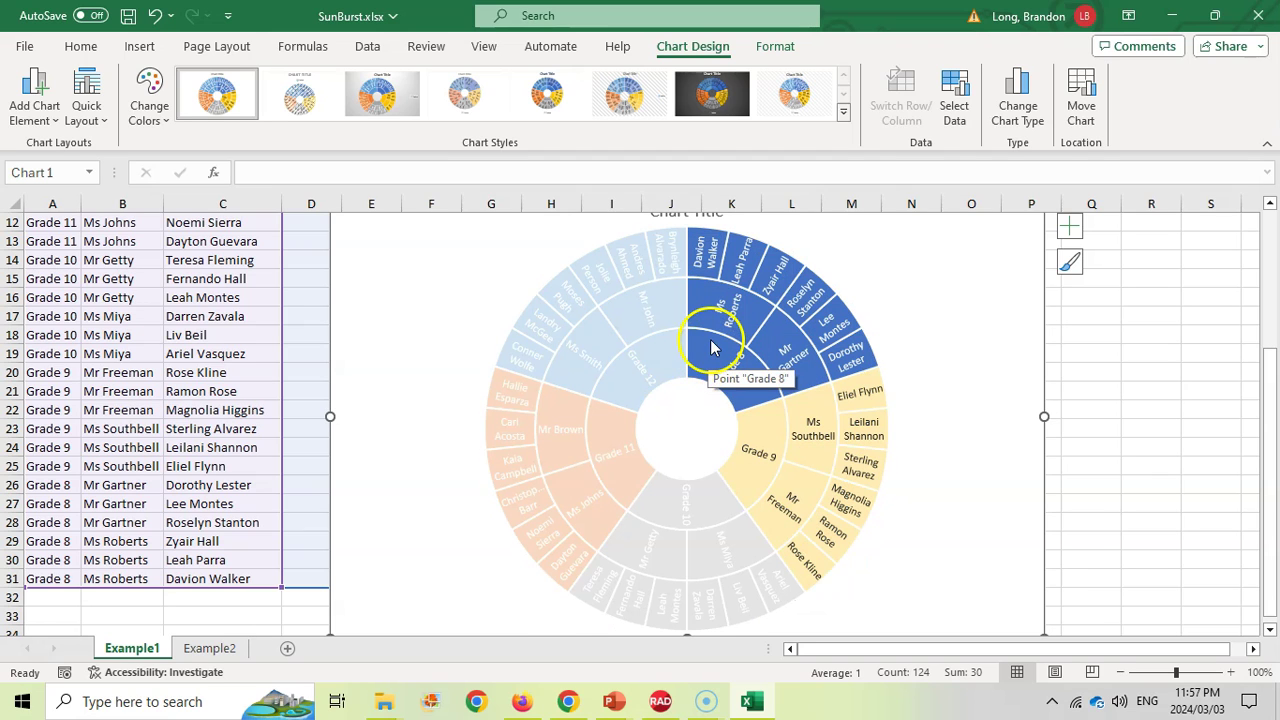
right_click(779, 298)
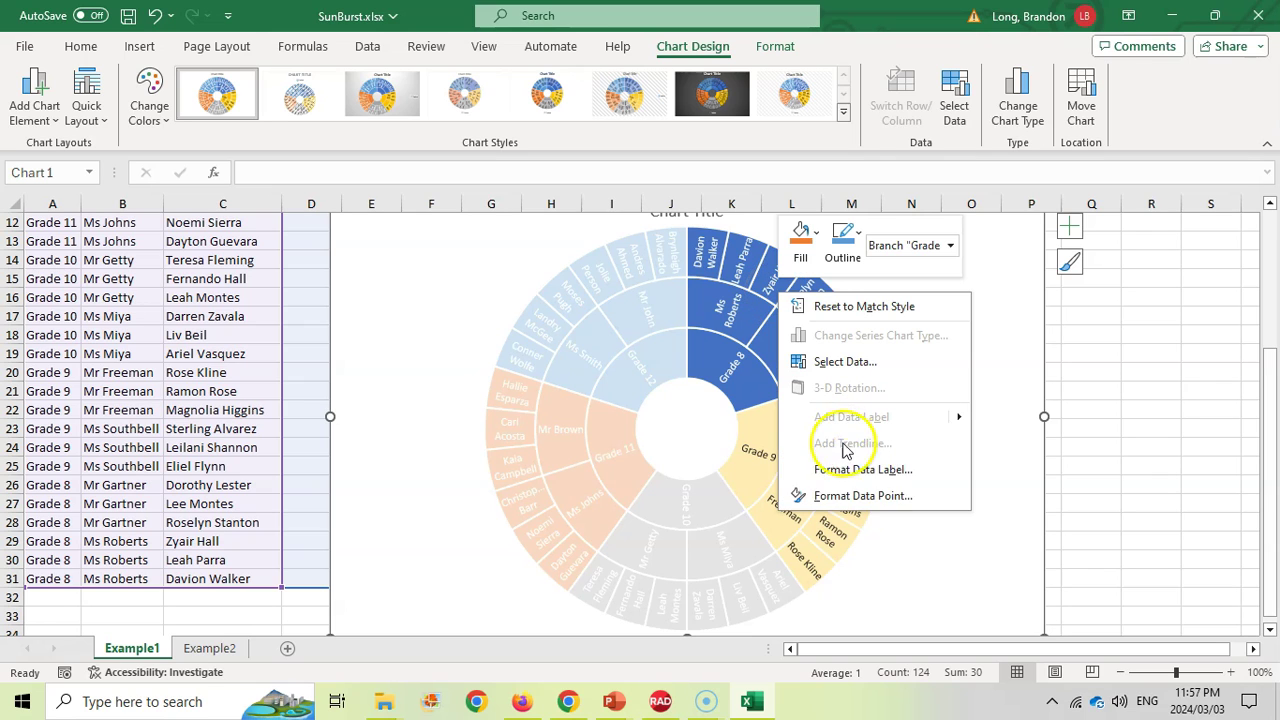
click(815, 237)
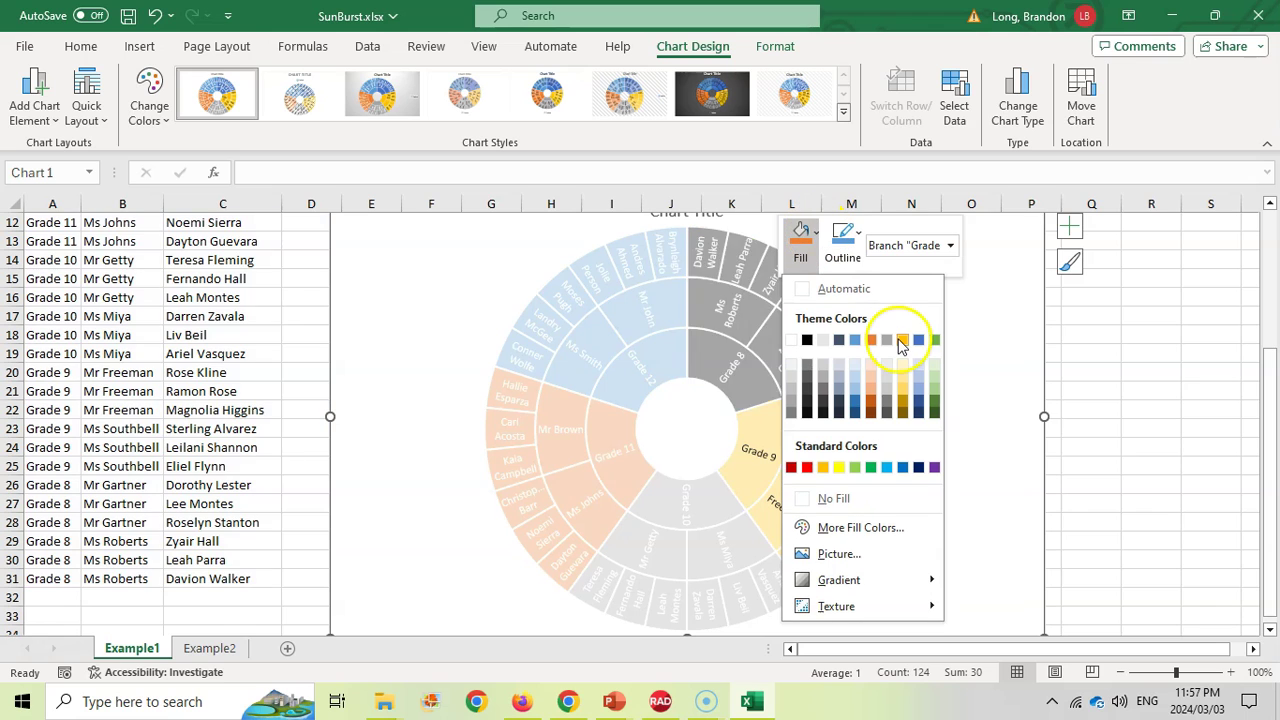
click(918, 340)
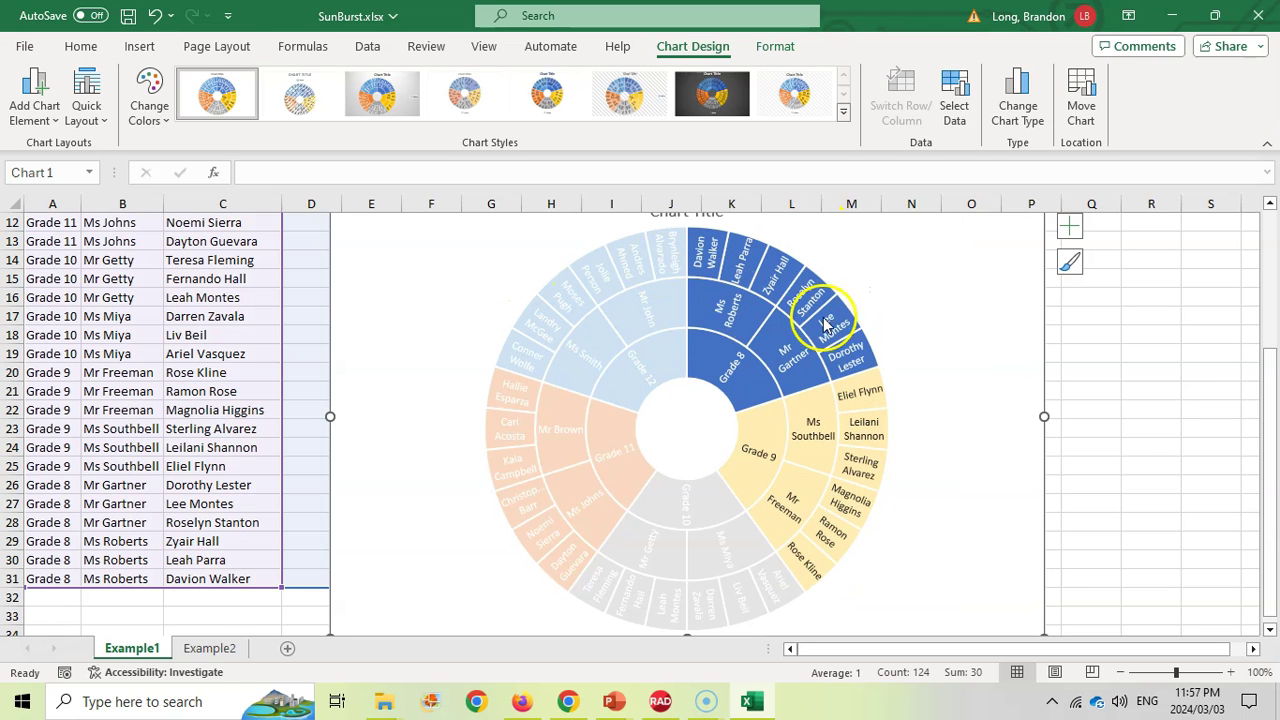
click(937, 346)
Switch to the Example2 sheet and look at the dinosaur type and period columns.
scroll(938, 348, up, 2)
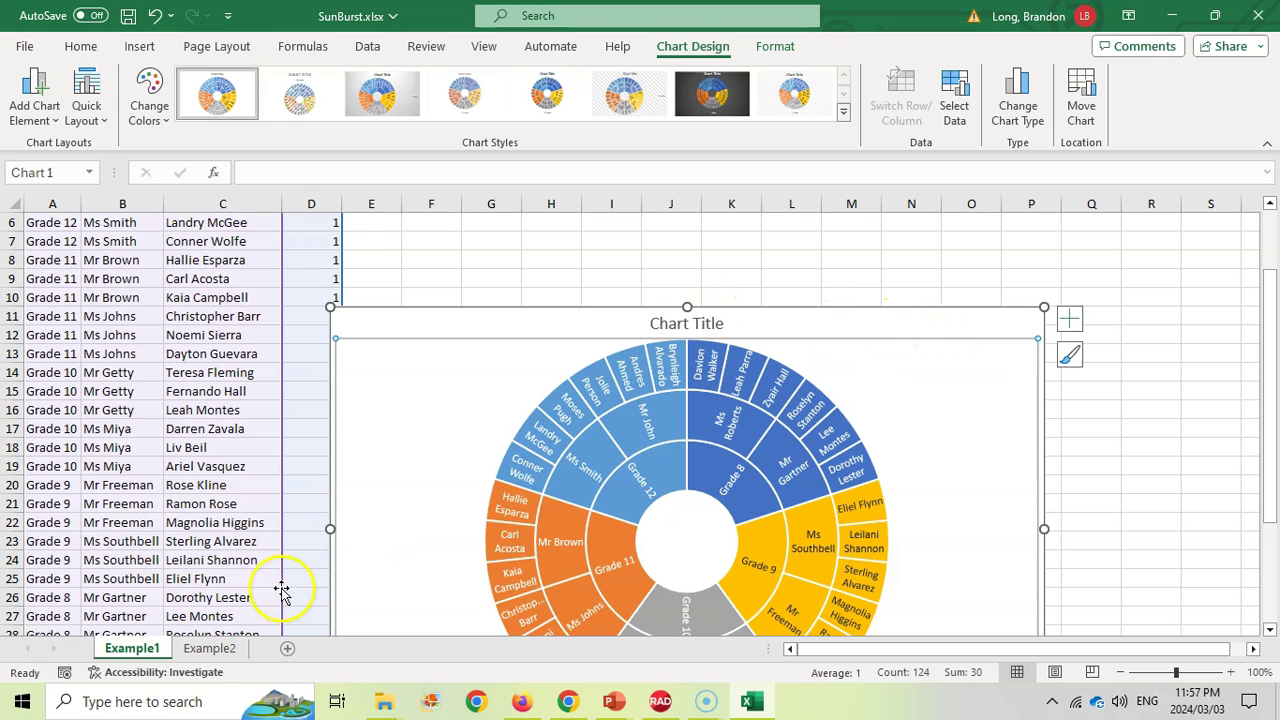
click(209, 648)
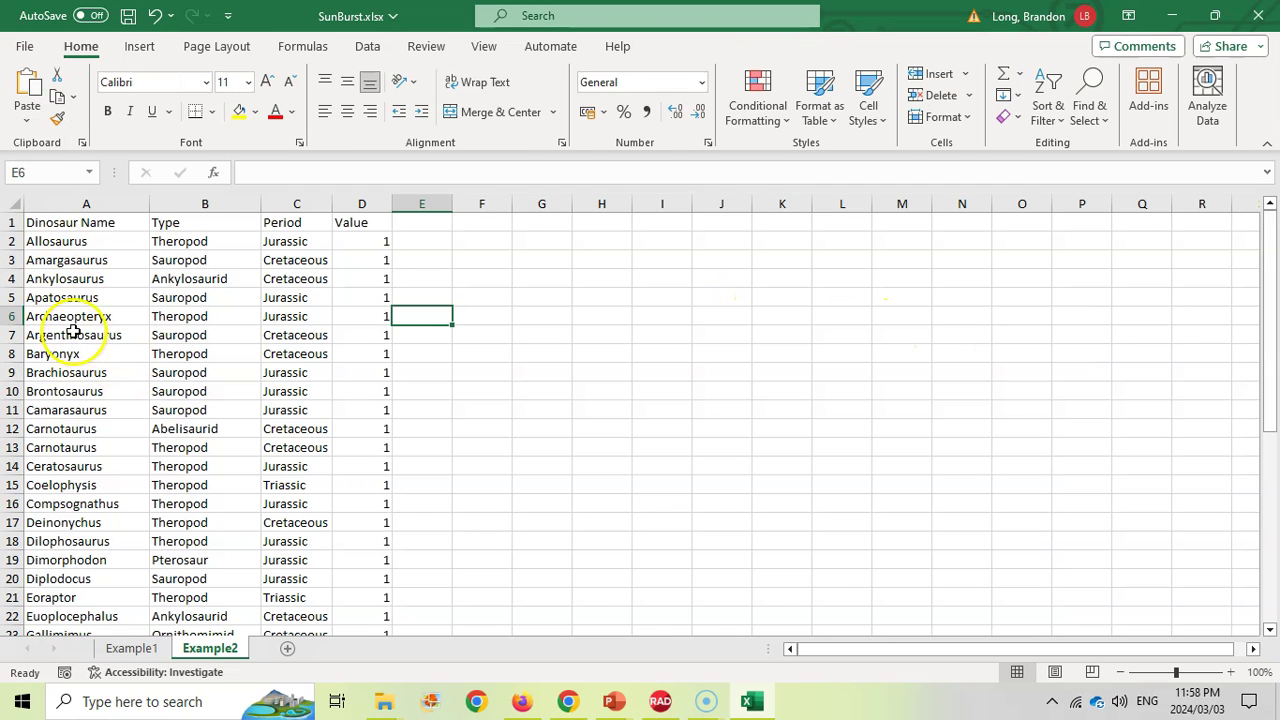
click(172, 240)
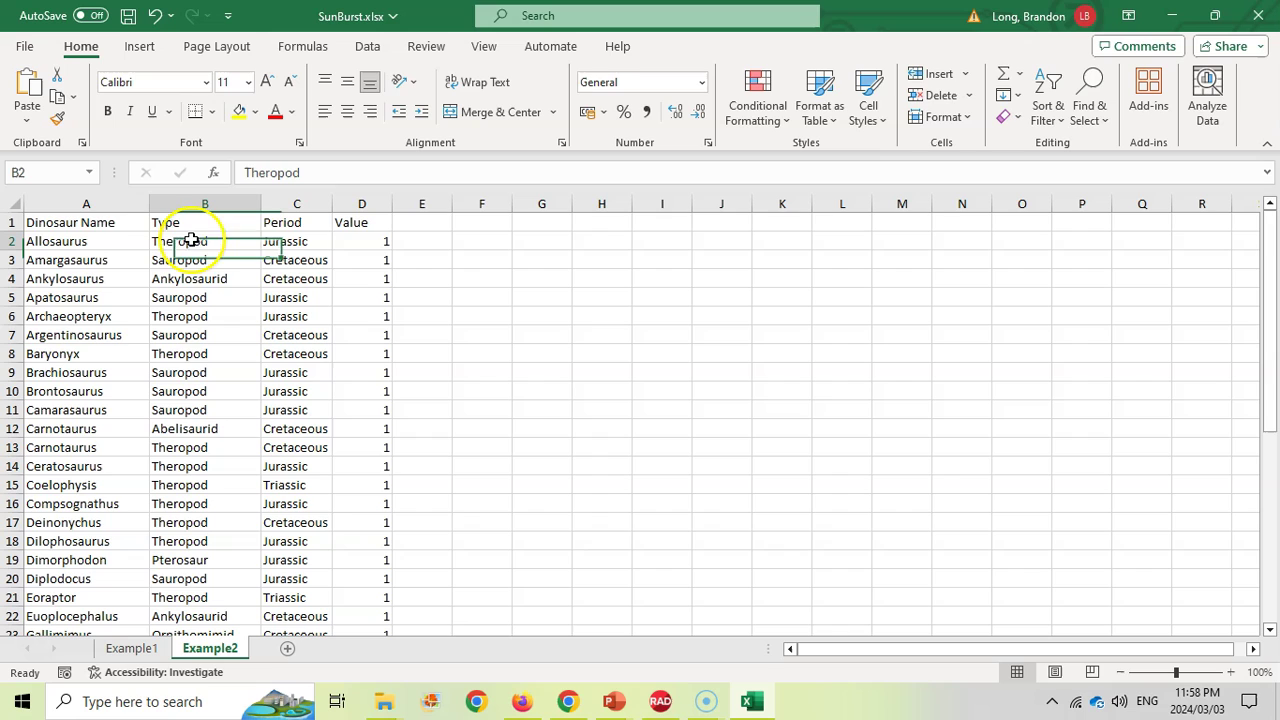
click(311, 243)
key(ctrl+c)
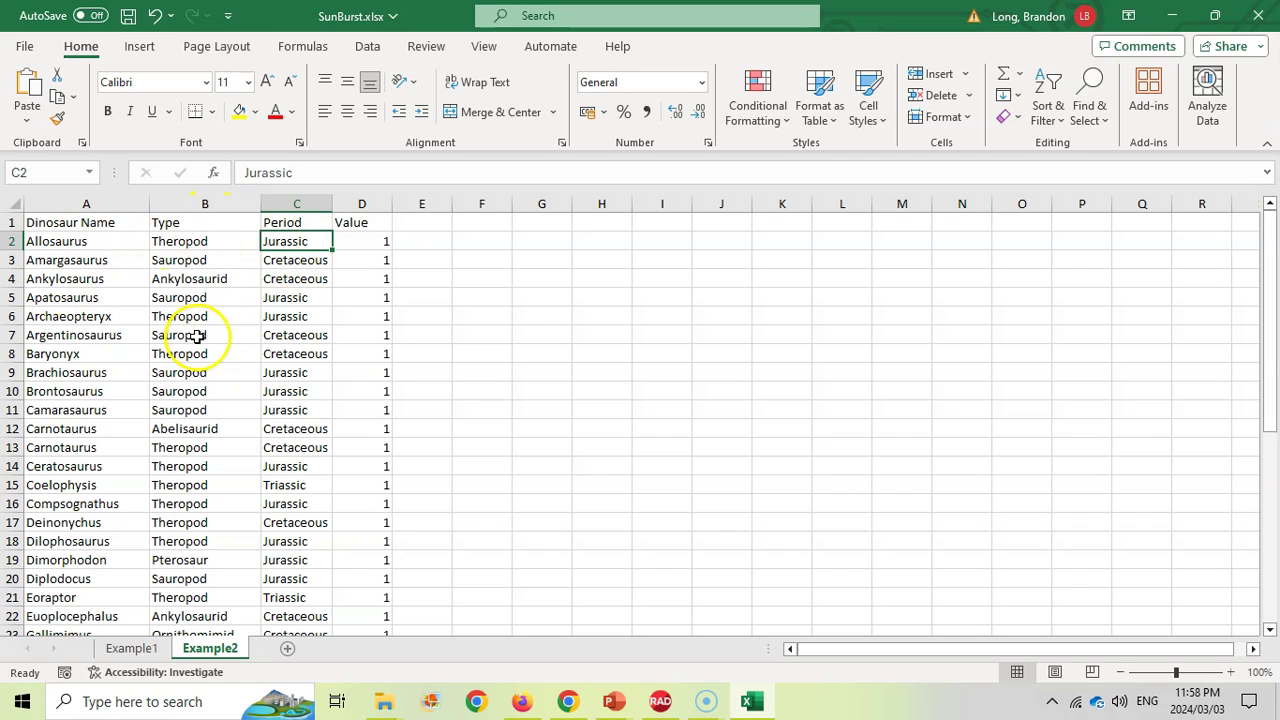
Rearrange the dinosaur table by moving Dinosaur Name to column C and Period to column A, giving the order Period, Type, Dinosaur Name, Value.
click(297, 204)
drag(335, 240, 491, 246)
click(103, 203)
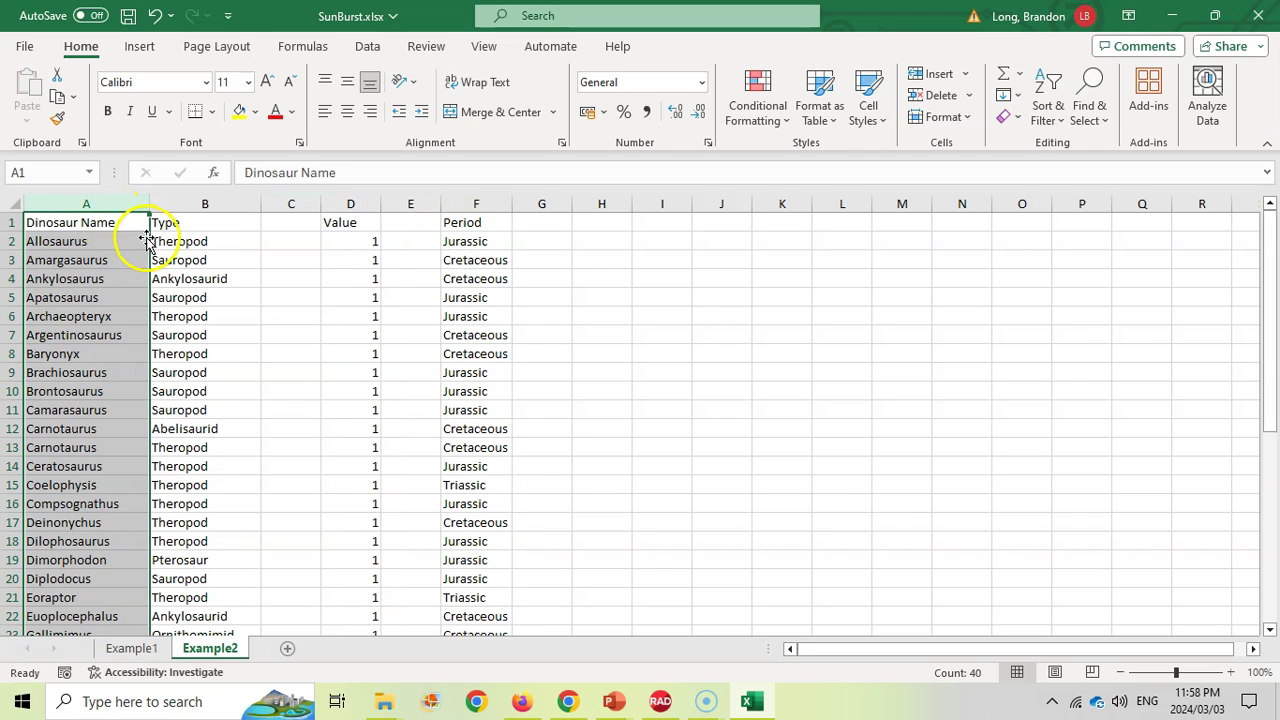
drag(147, 240, 309, 243)
click(466, 205)
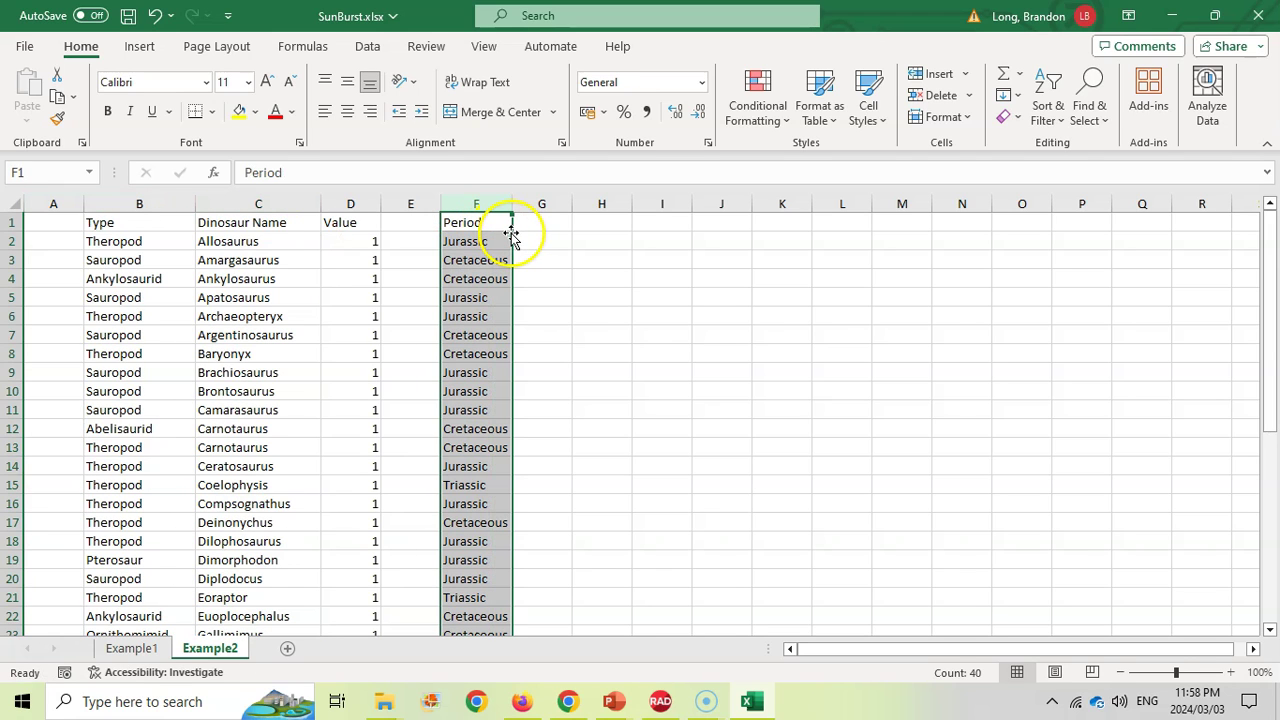
drag(510, 233, 34, 237)
click(214, 297)
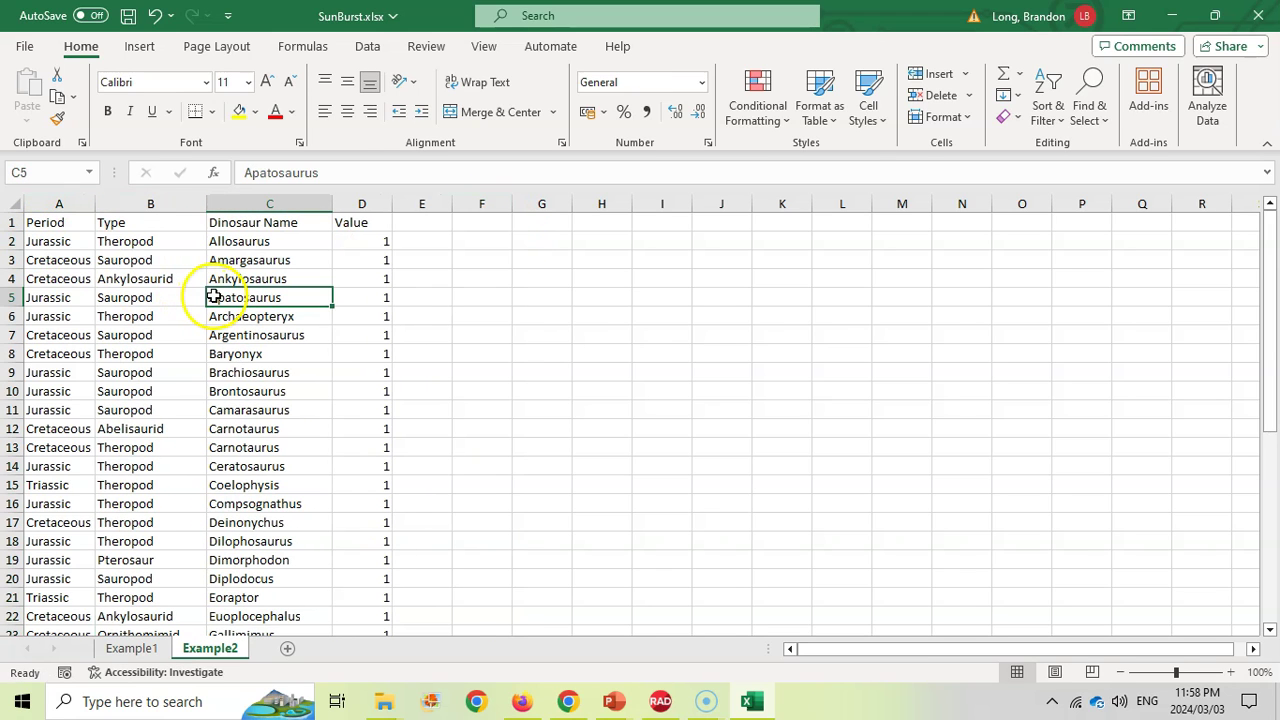
Check the header order of the dinosaur table, from Period through Type and Dinosaur Name to Value.
click(56, 222)
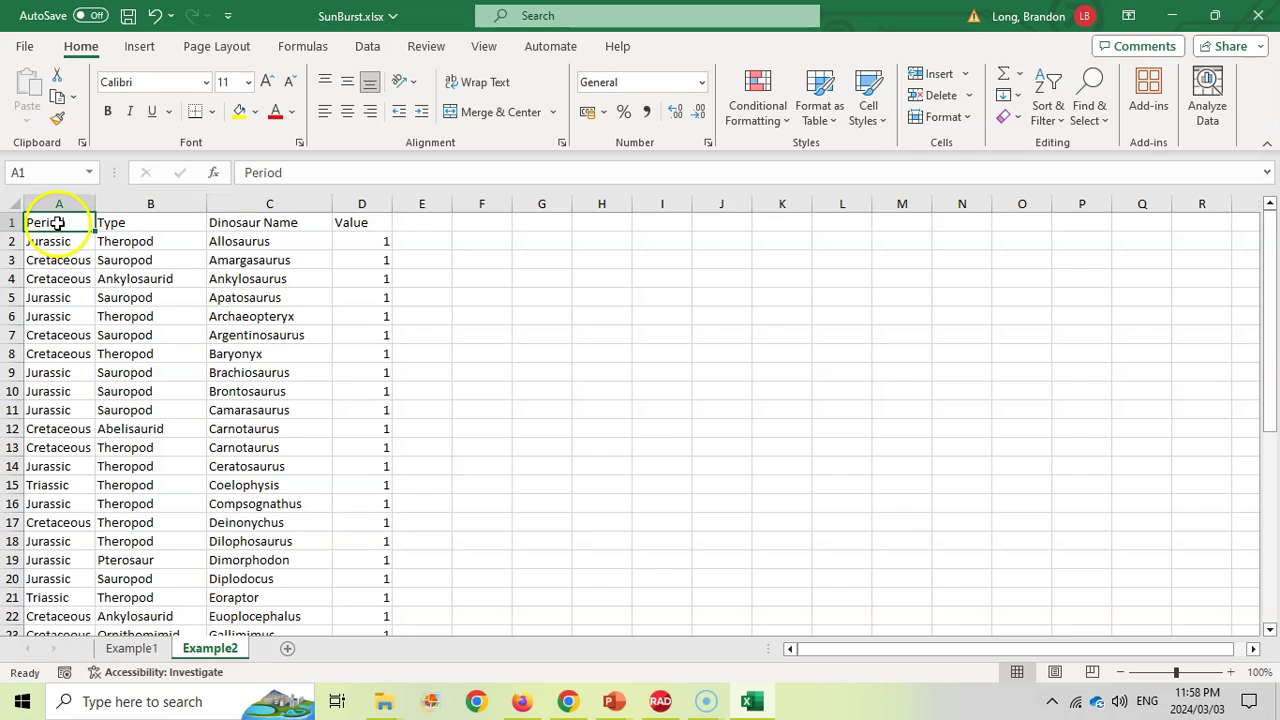
click(164, 227)
click(282, 221)
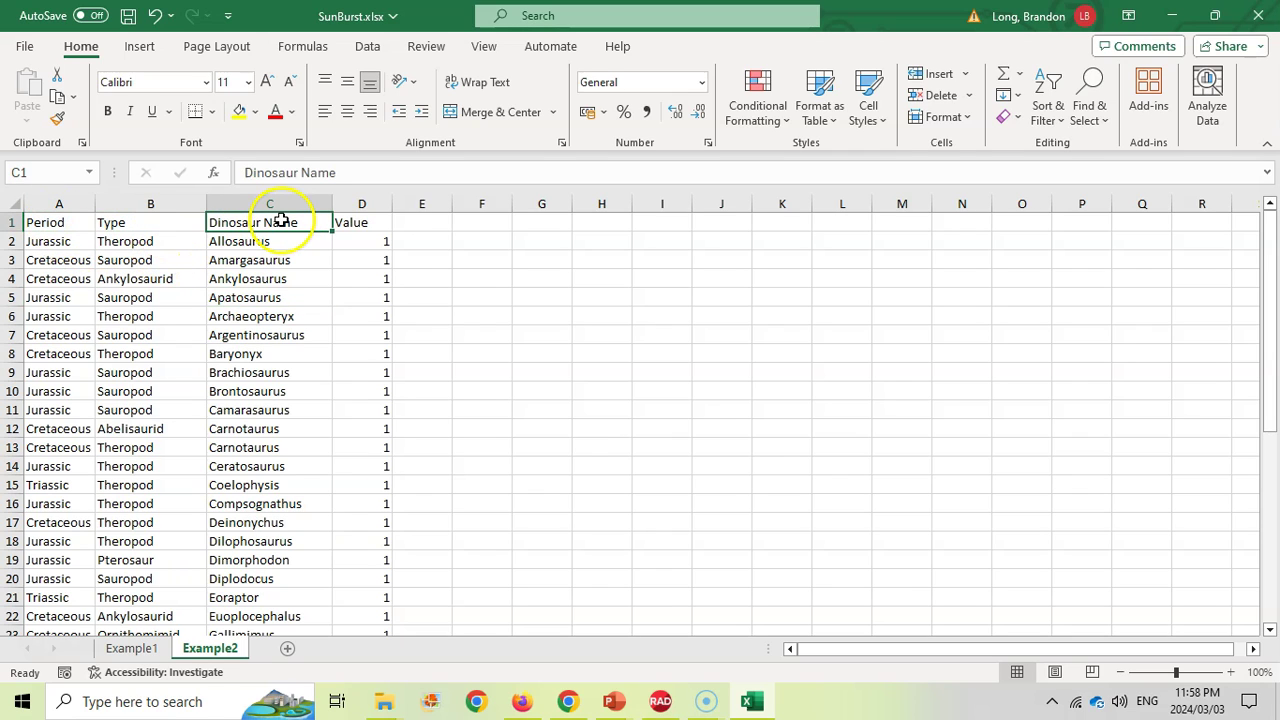
click(372, 221)
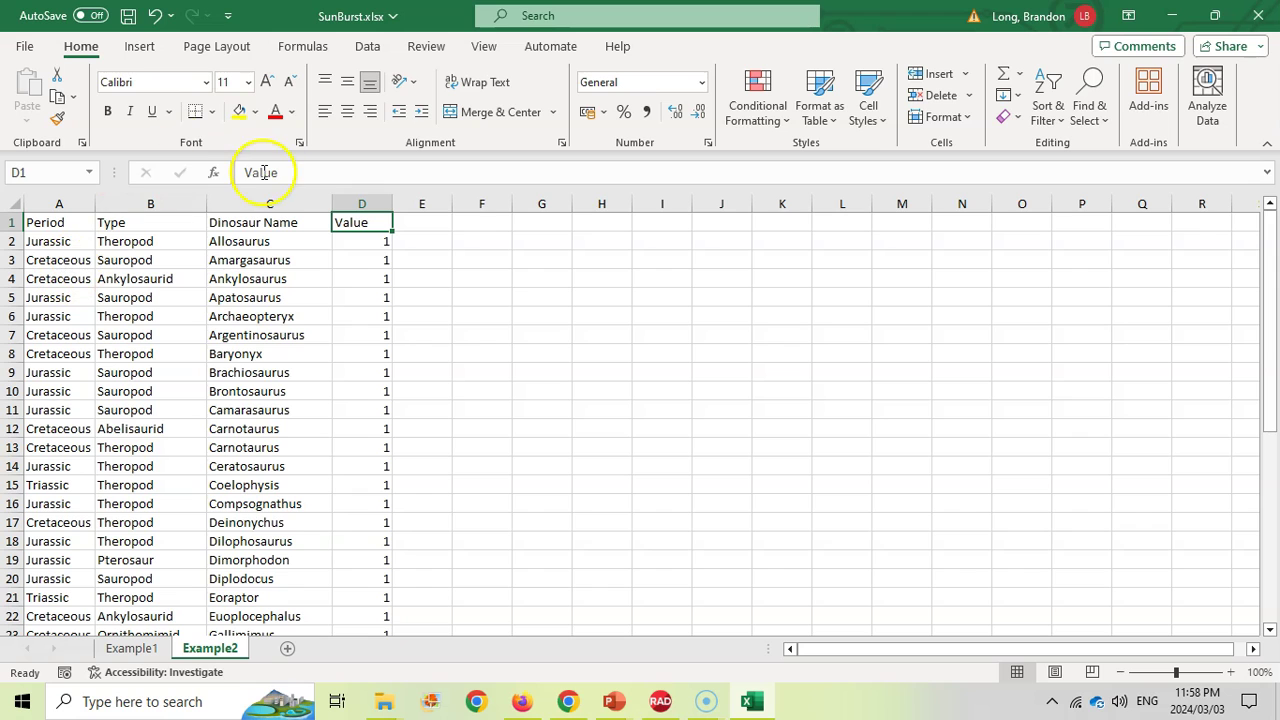
Preview a sunburst chart of the unsorted dinosaur table without inserting it.
click(143, 50)
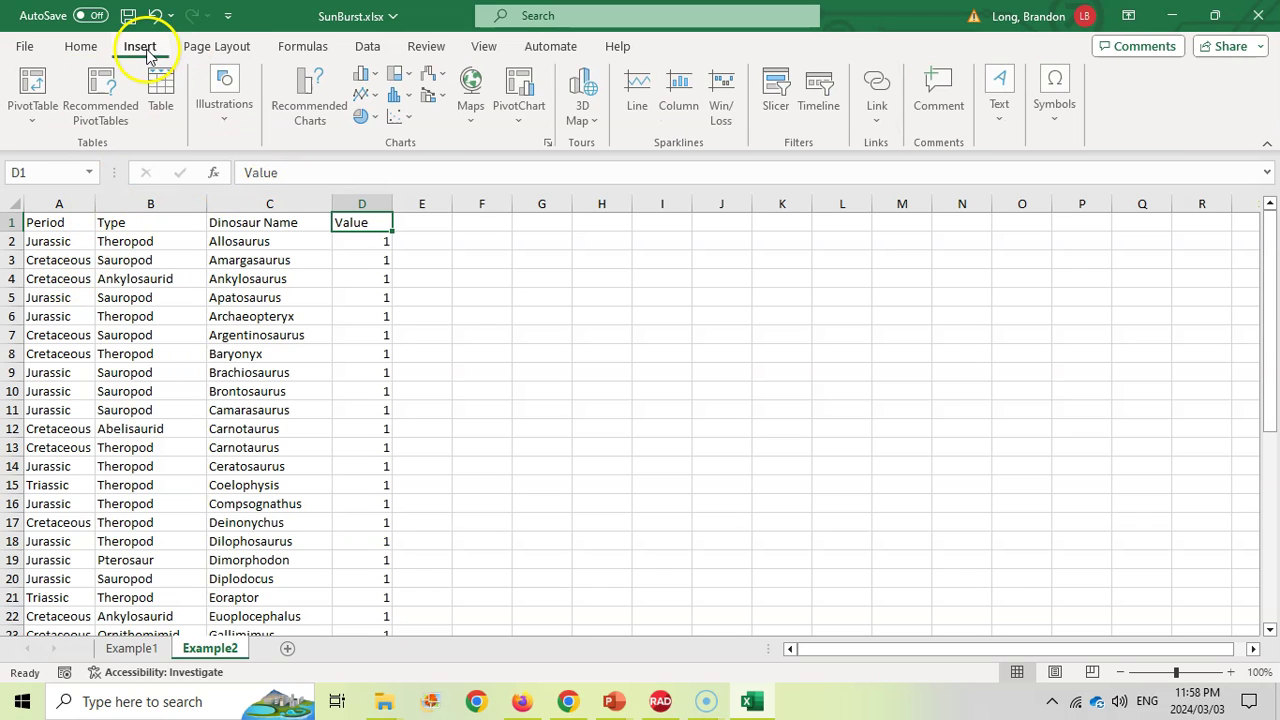
click(548, 143)
click(497, 103)
click(428, 432)
mouse_move(607, 248)
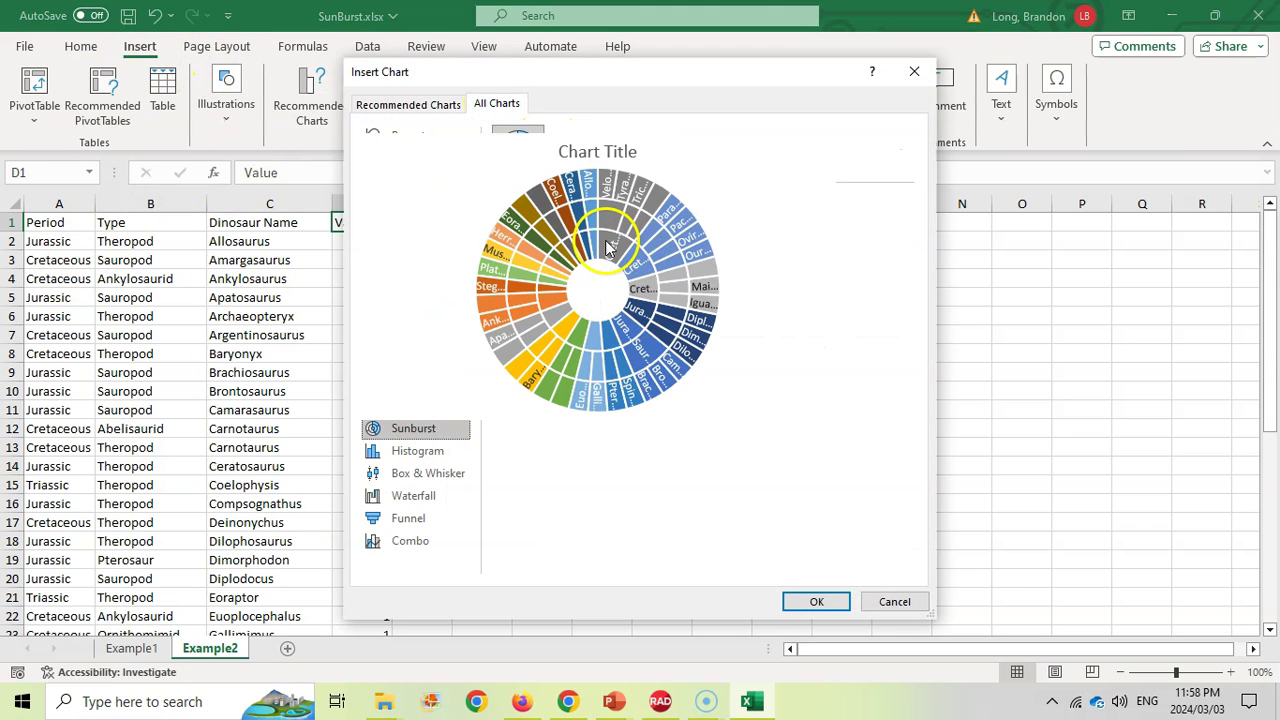
click(895, 602)
Sort columns A to D with a custom sort by Period and then by Type, both A to Z, treating the first row as headers.
drag(57, 204, 350, 206)
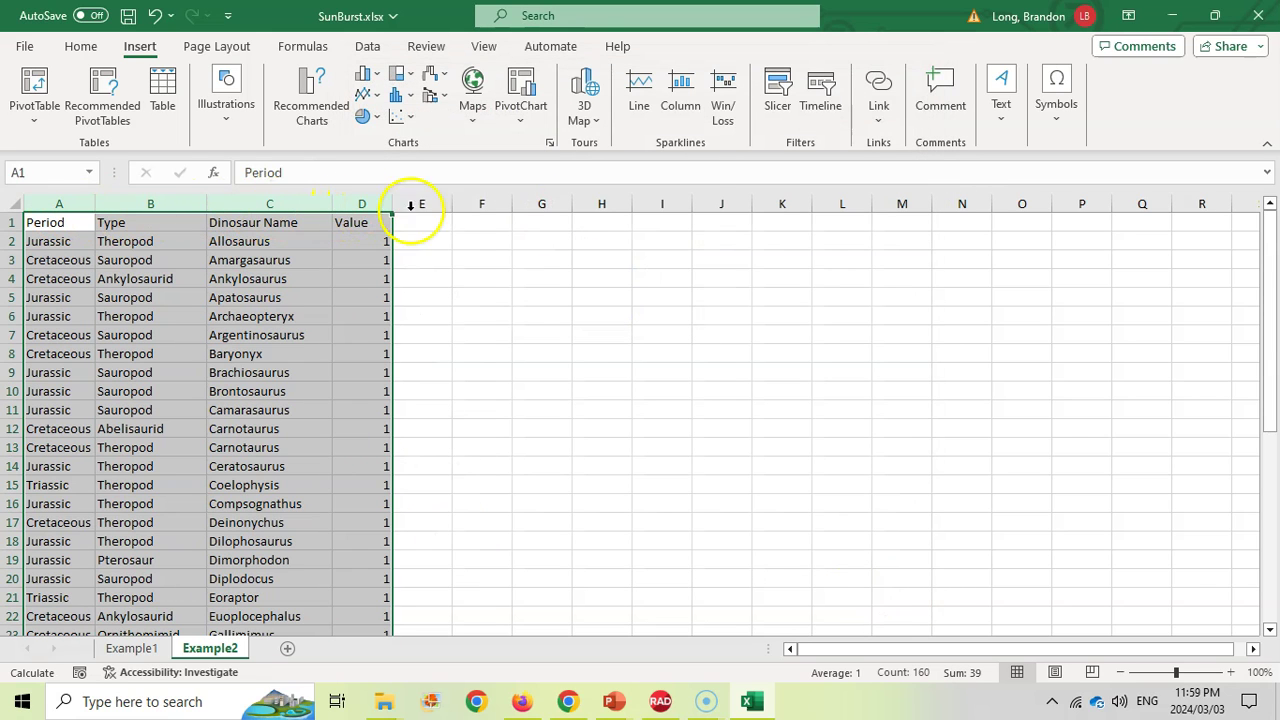
click(80, 46)
click(1051, 114)
click(1075, 197)
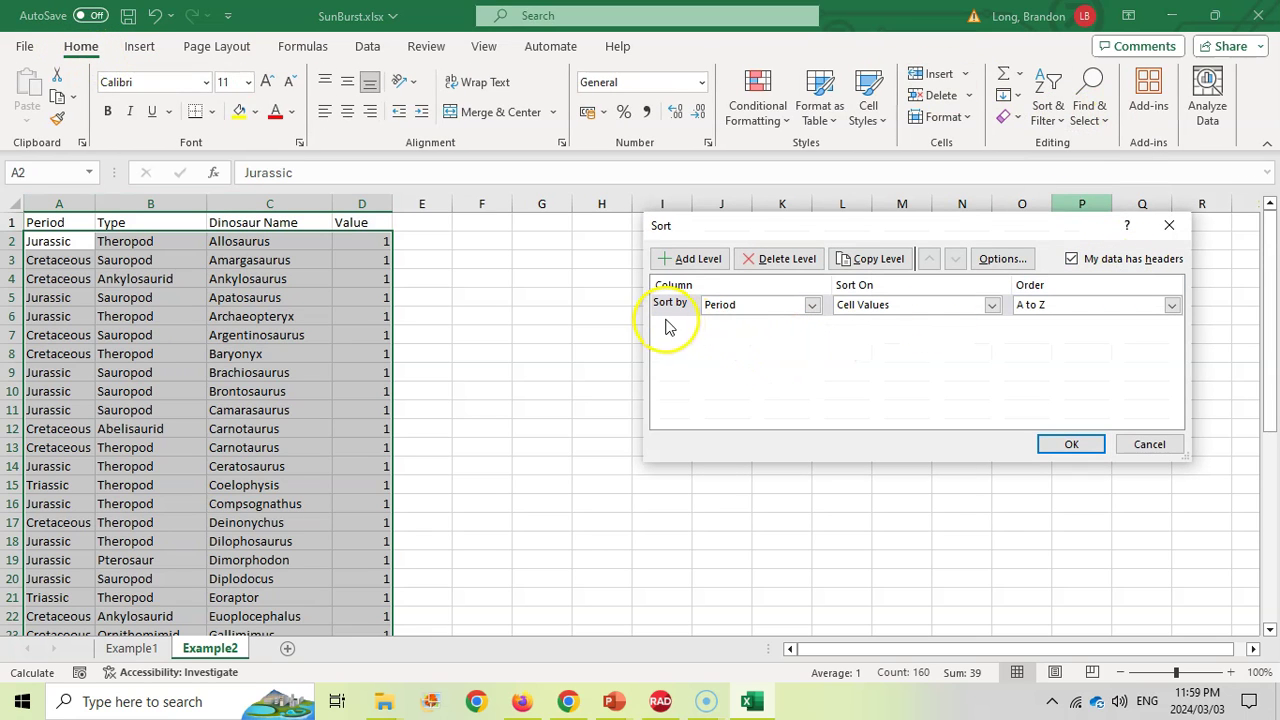
click(692, 258)
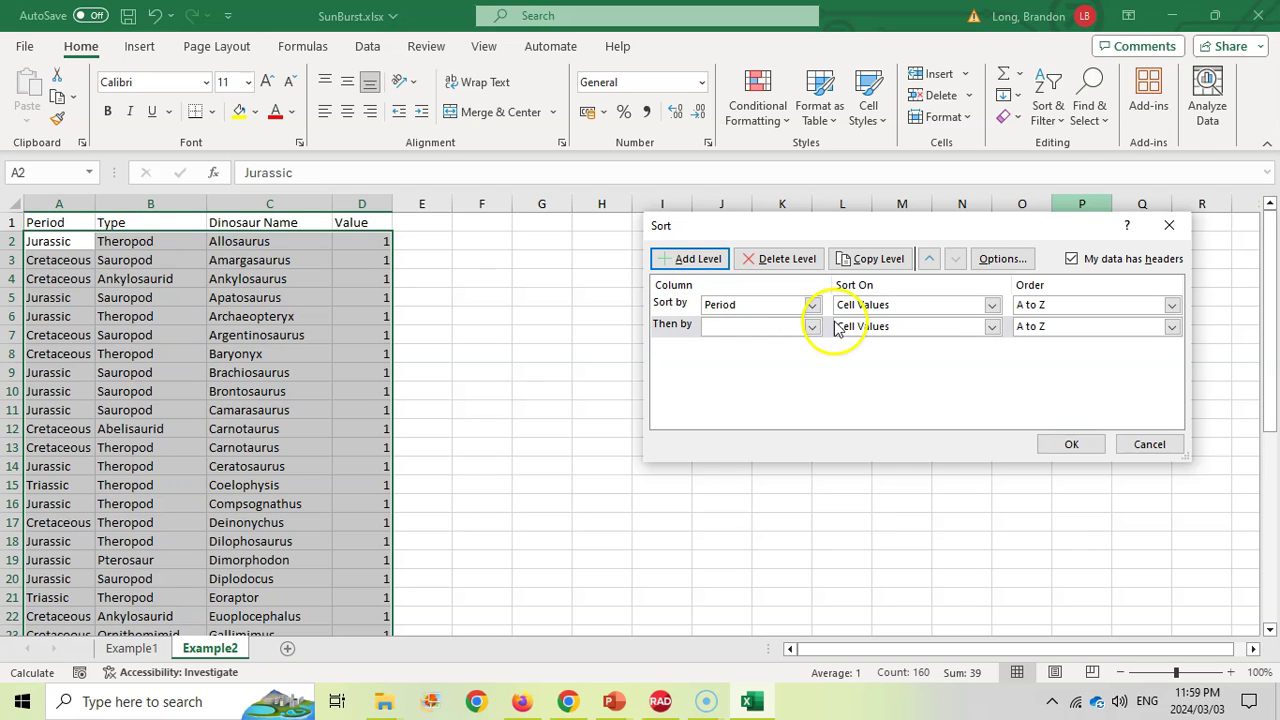
click(814, 330)
click(768, 358)
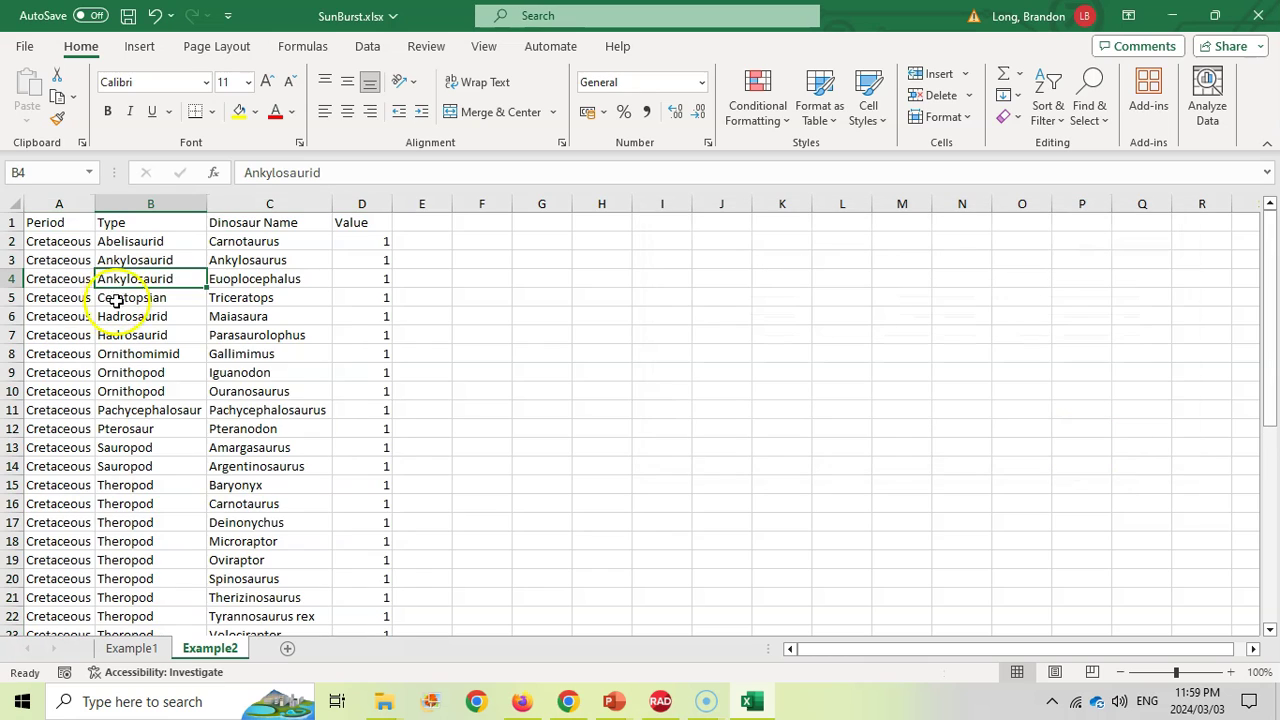
Look through the sorted table to check how the rows are grouped by Period and Type.
drag(65, 245, 75, 470)
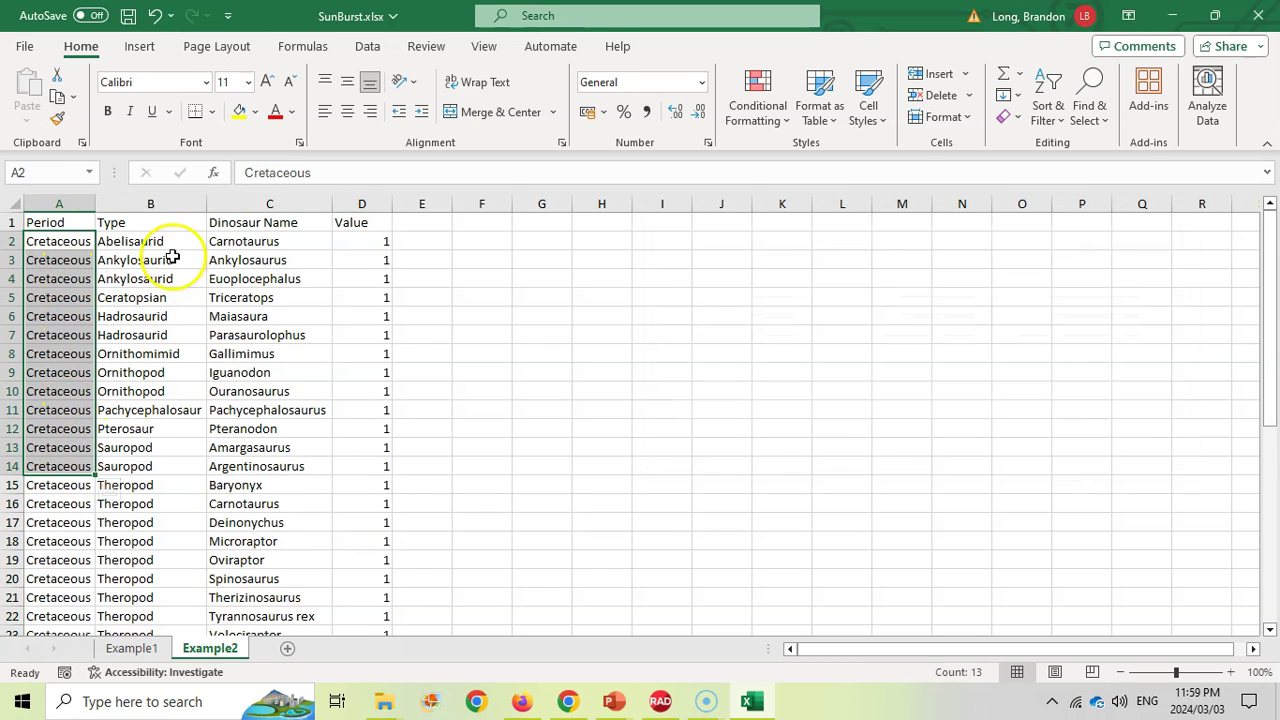
click(165, 247)
scroll(165, 285, down, 5)
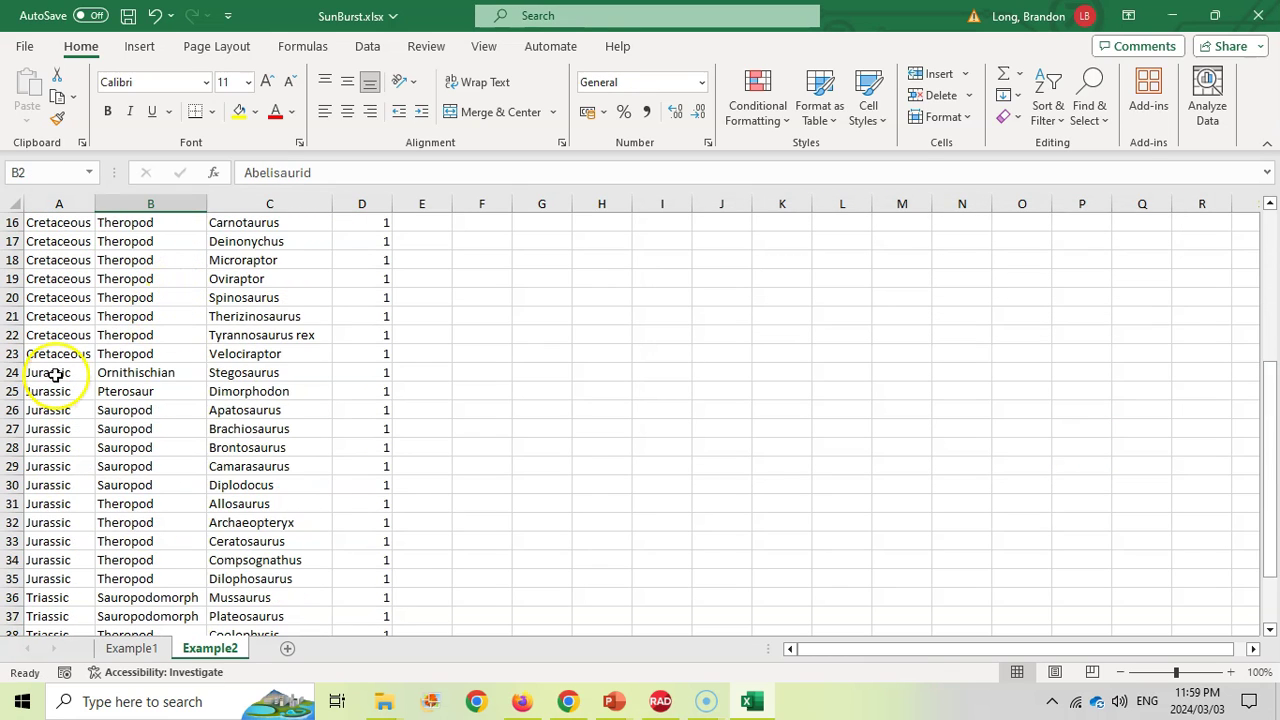
drag(51, 371, 63, 480)
scroll(70, 475, down, 4)
drag(63, 370, 70, 408)
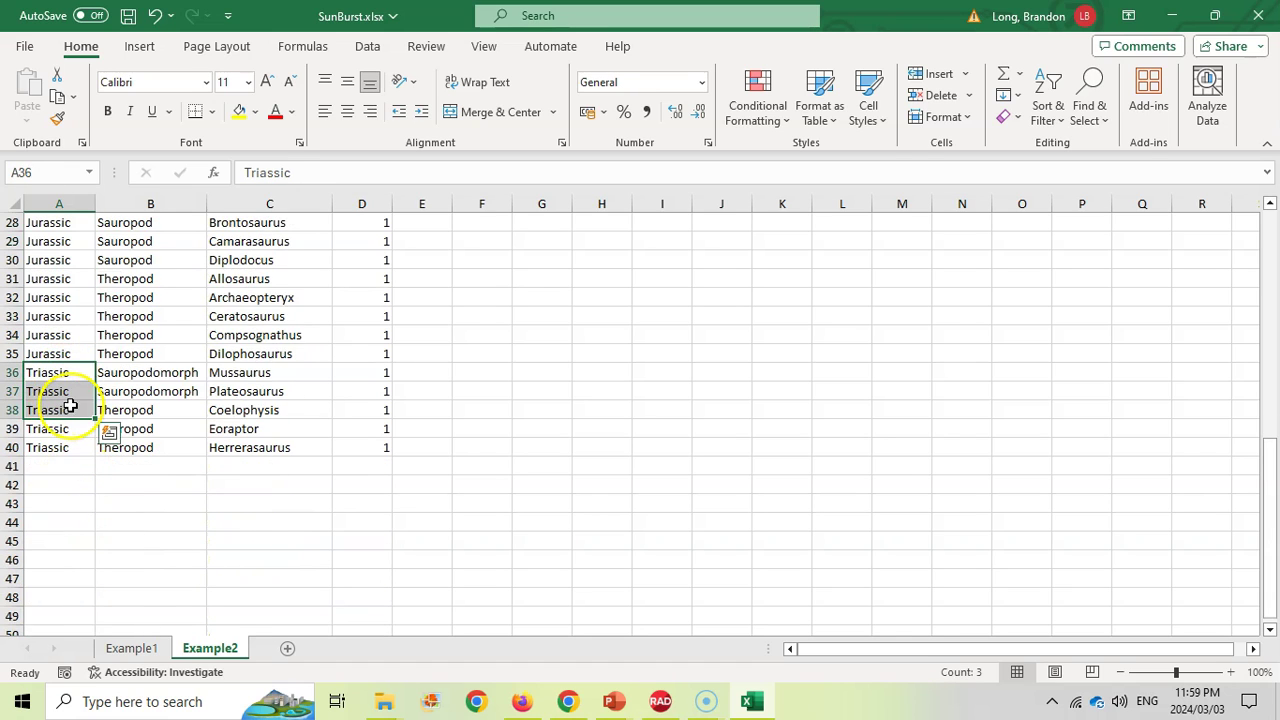
scroll(72, 402, up, 9)
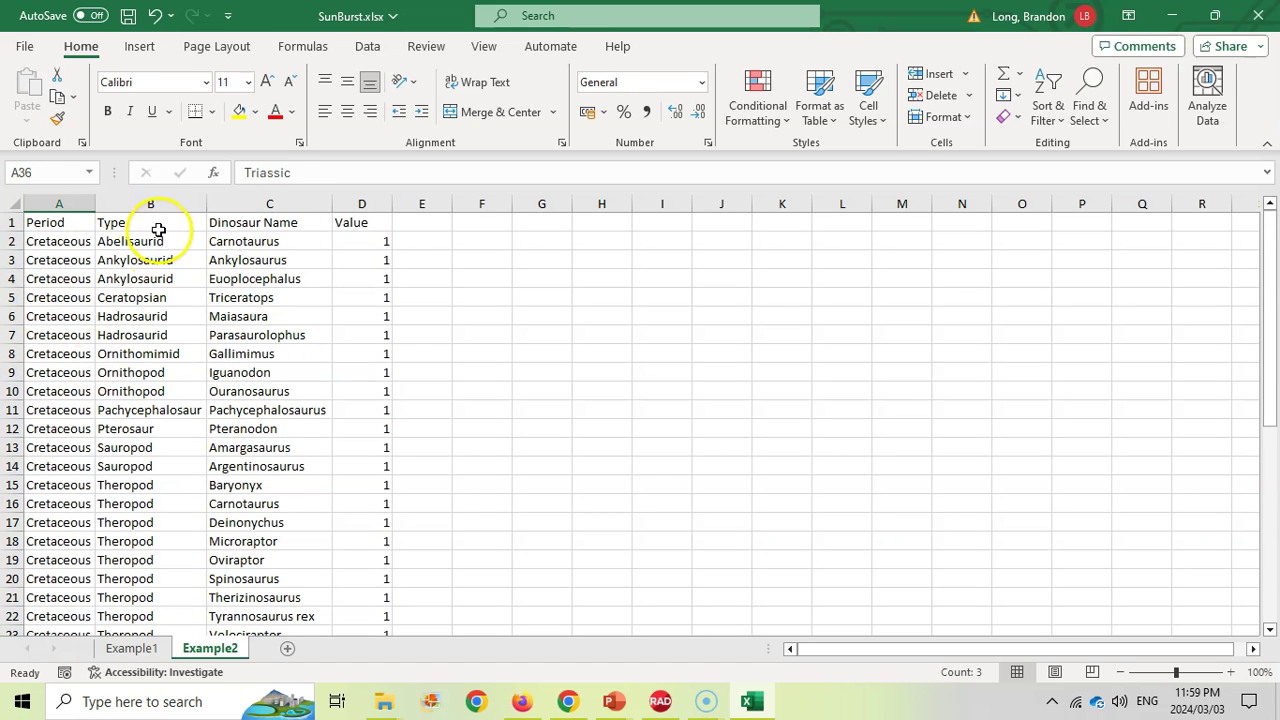
Insert a sunburst chart from the sorted dinosaur data in columns A to D.
click(140, 46)
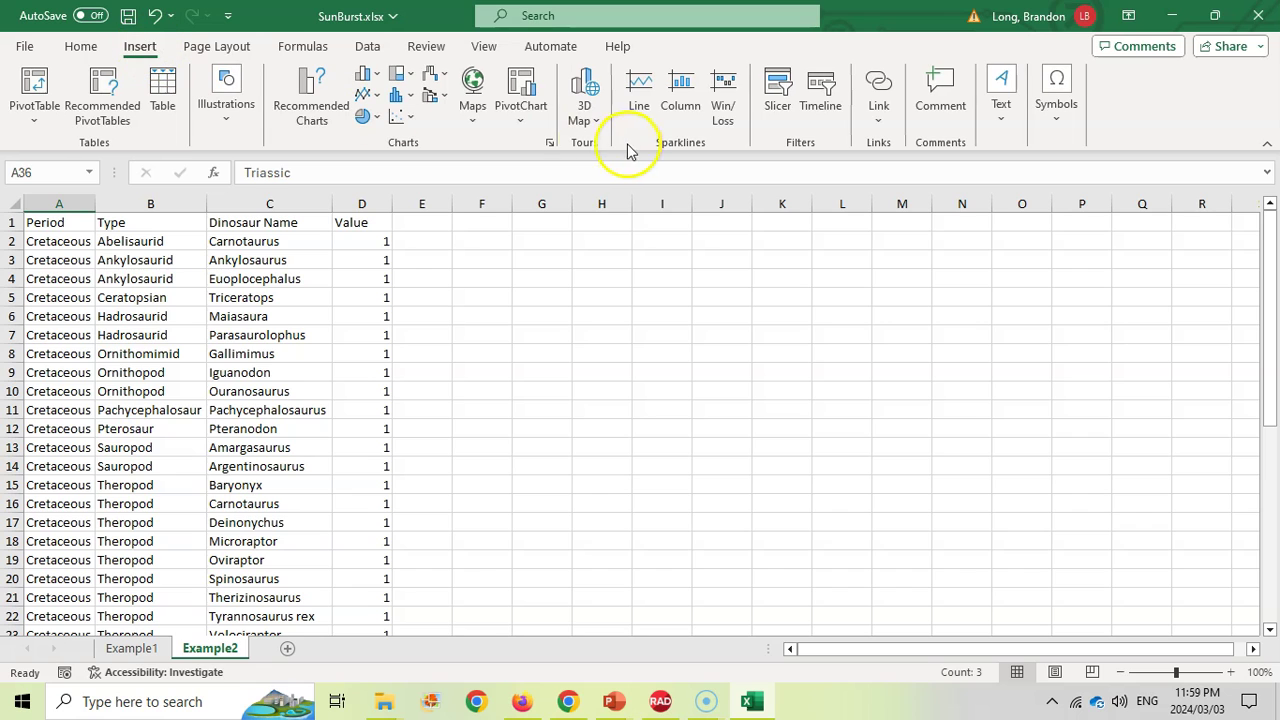
click(269, 353)
drag(32, 204, 362, 204)
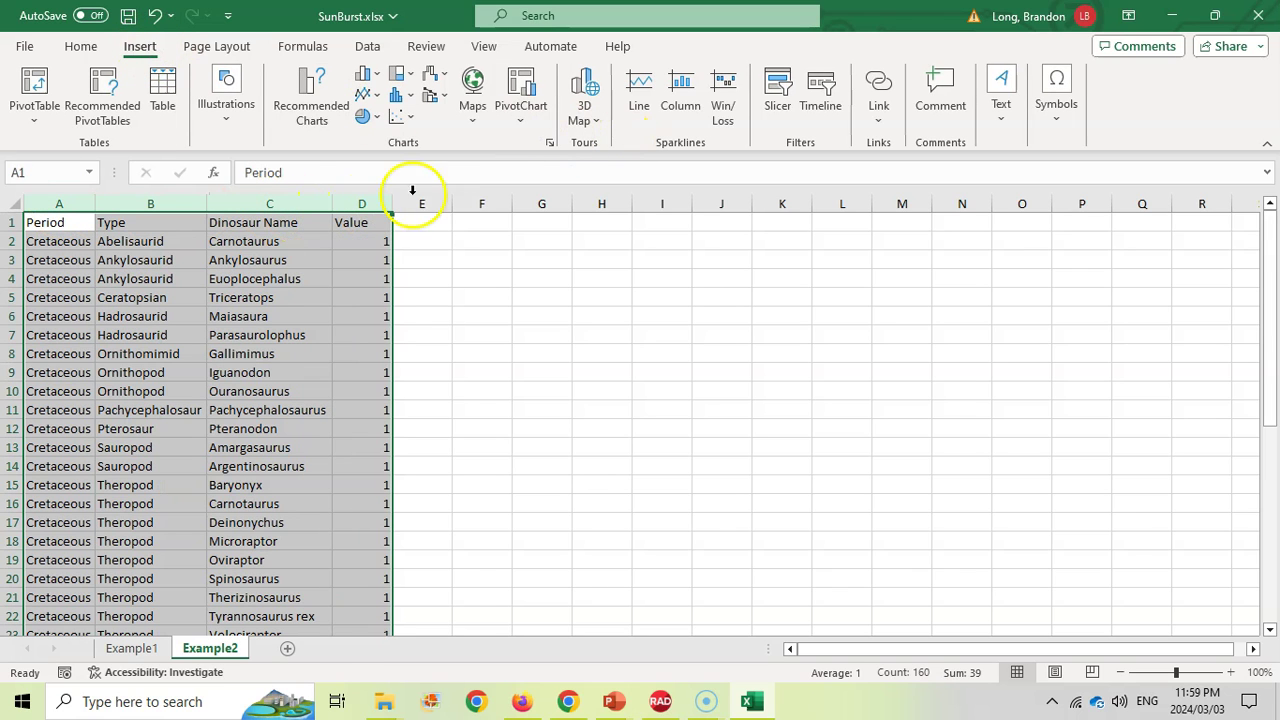
click(548, 148)
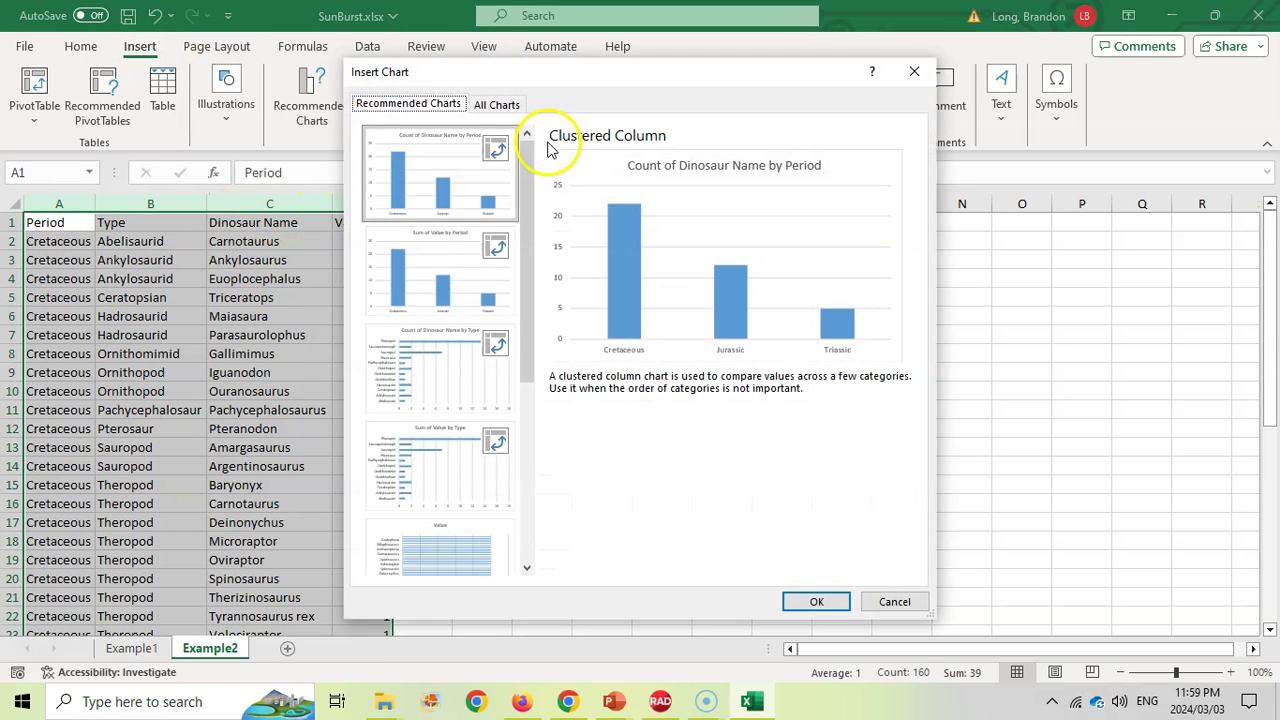
click(505, 108)
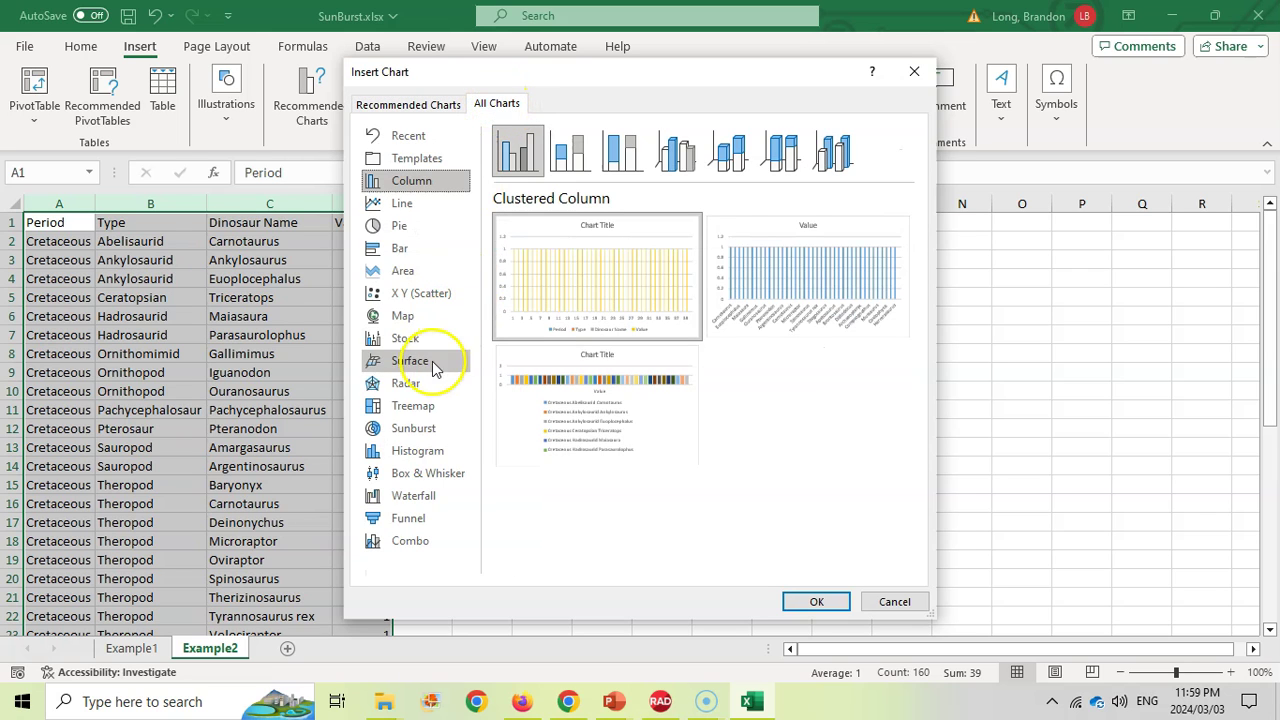
click(420, 428)
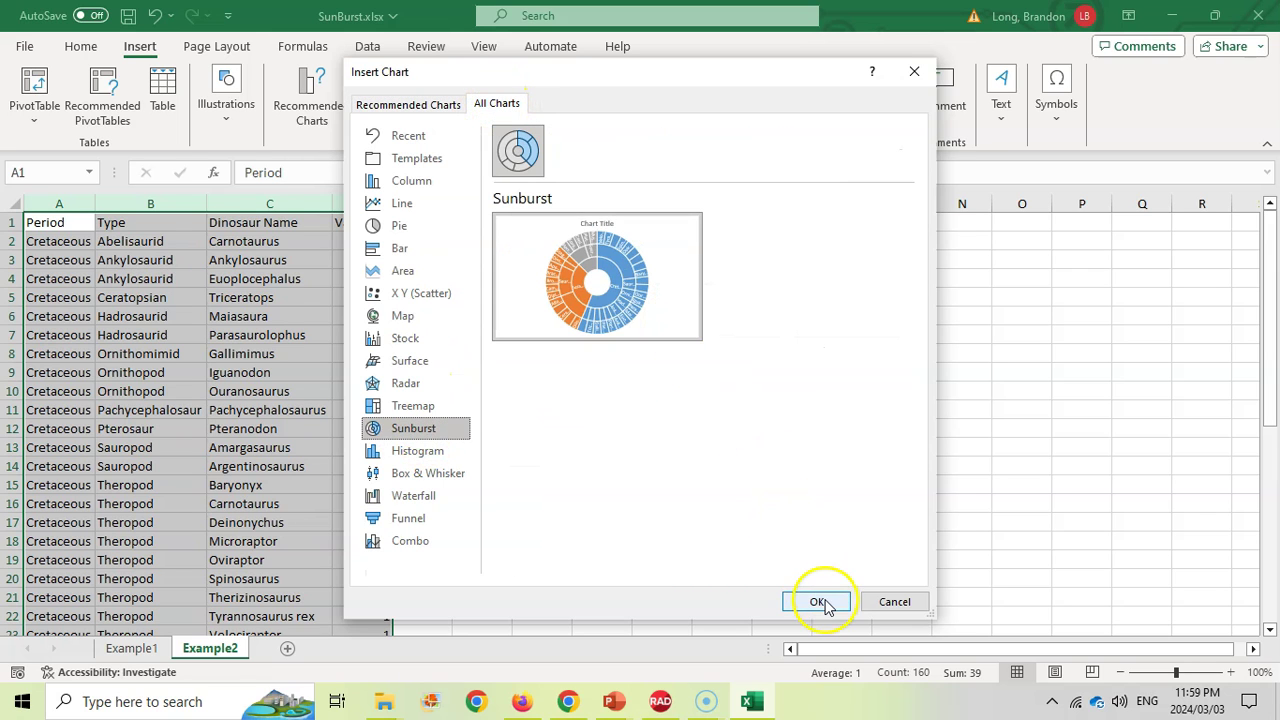
click(816, 601)
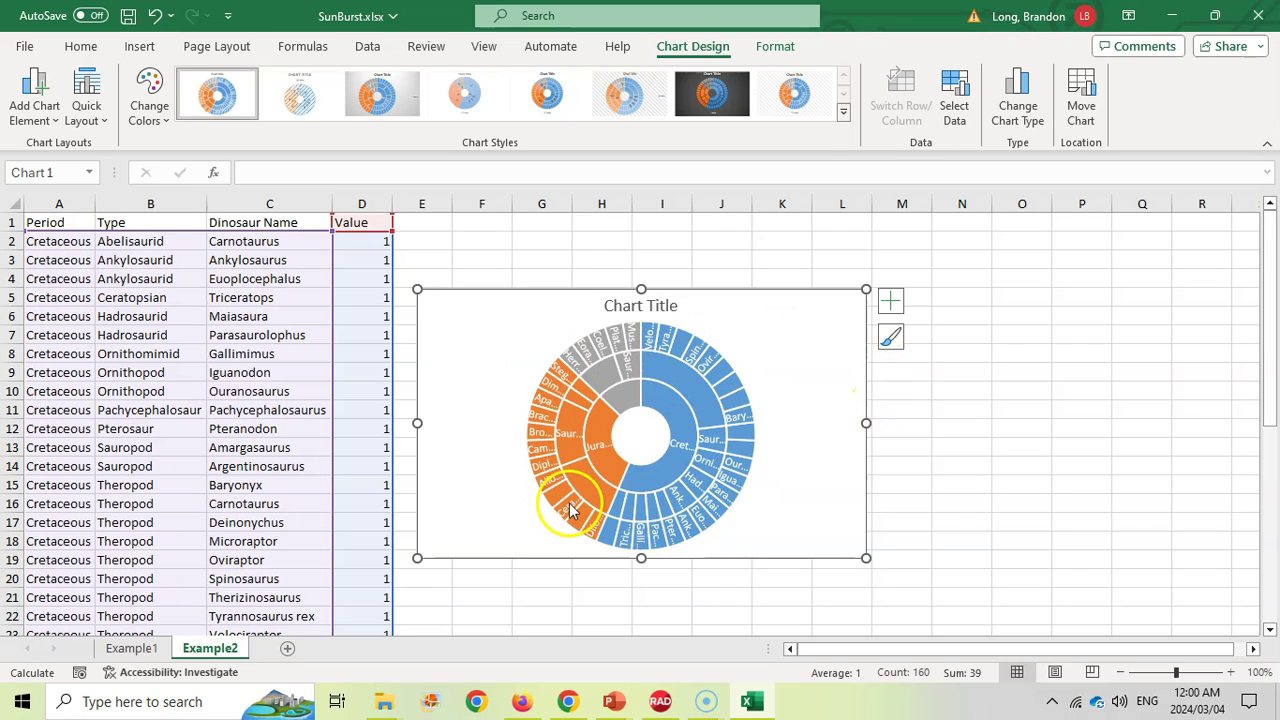
Enlarge the dinosaur sunburst chart until it spans about columns E to R, giving the dinosaur name labels more room.
drag(866, 290, 978, 223)
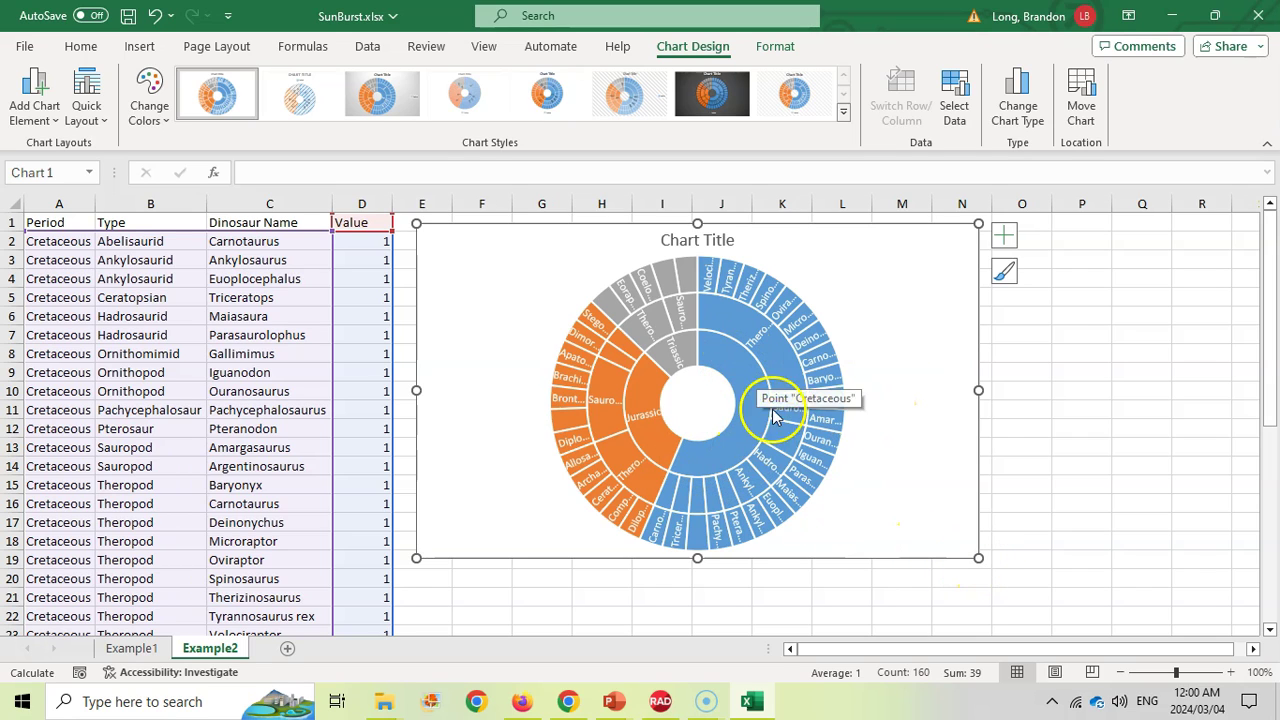
drag(977, 558, 1143, 668)
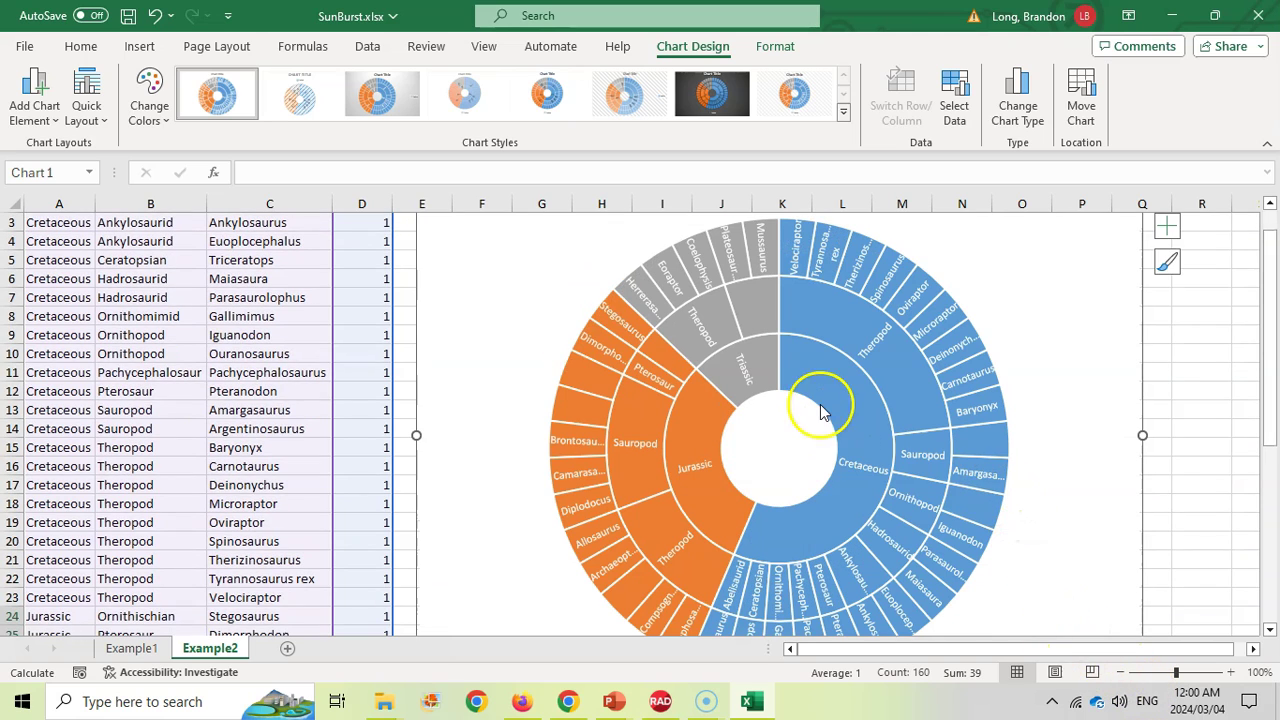
scroll(977, 491, down, 4)
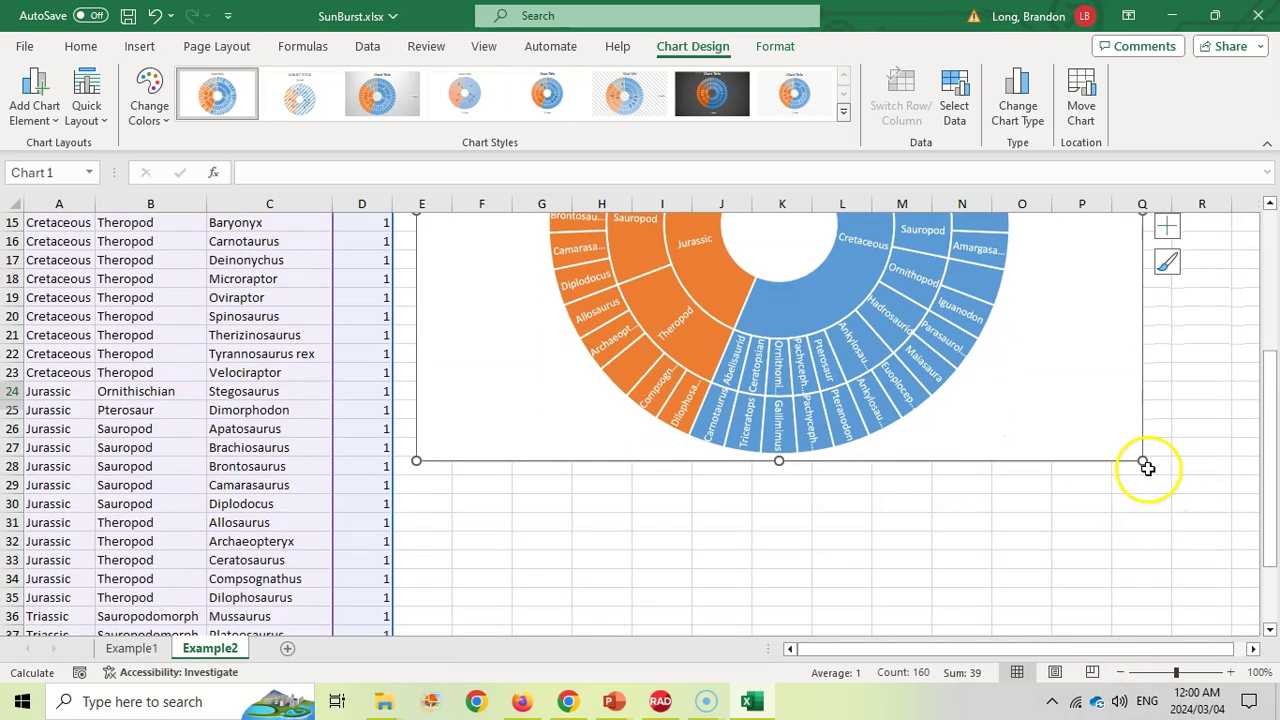
drag(1142, 461, 1223, 527)
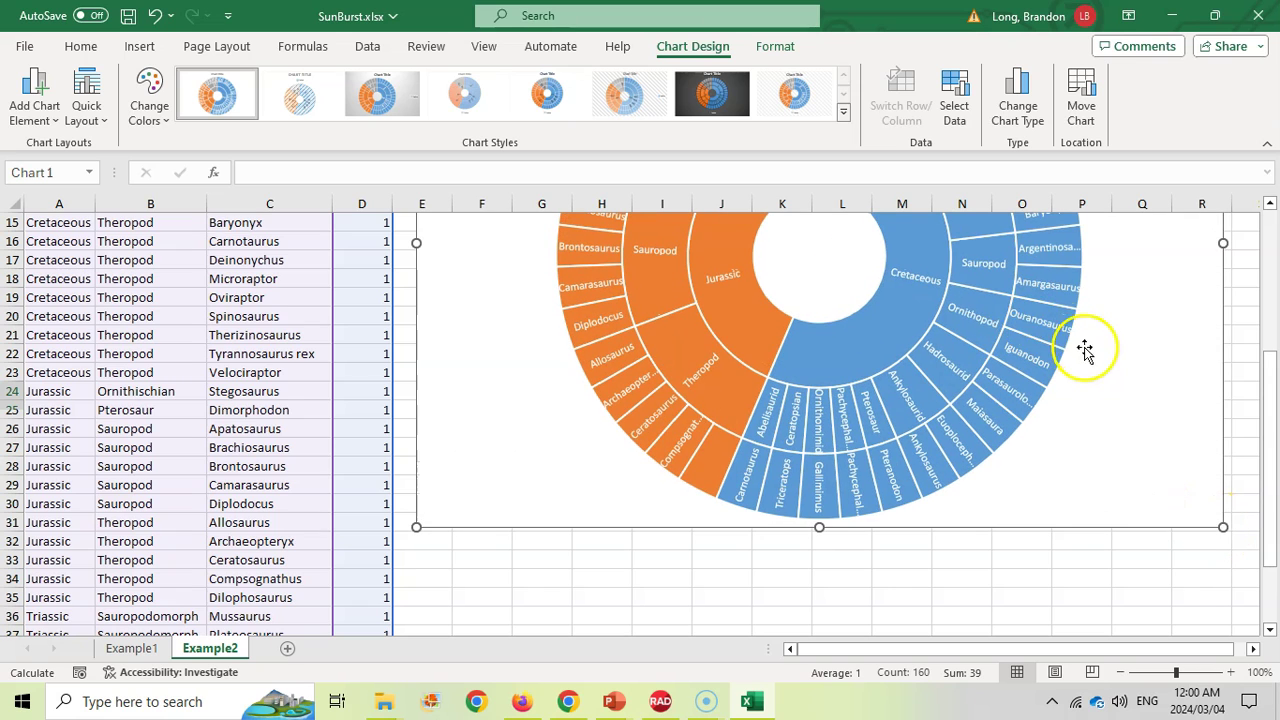
scroll(1070, 355, up, 3)
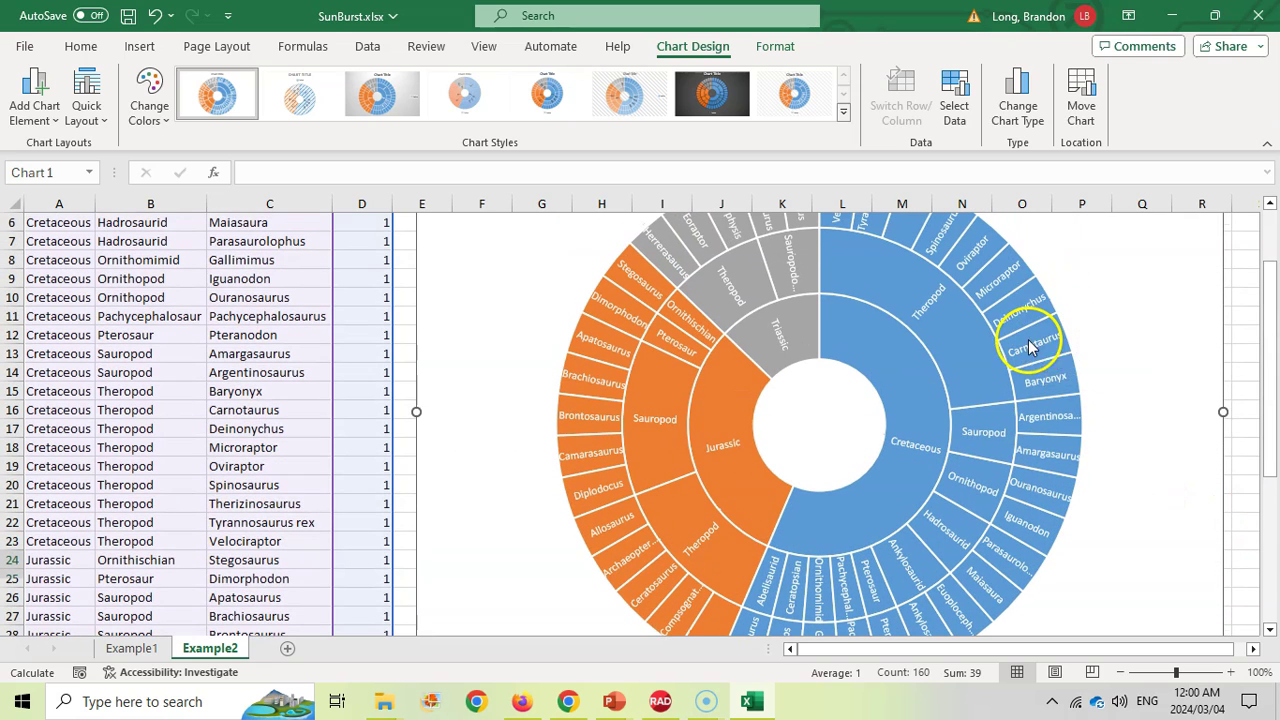
scroll(966, 322, up, 1)
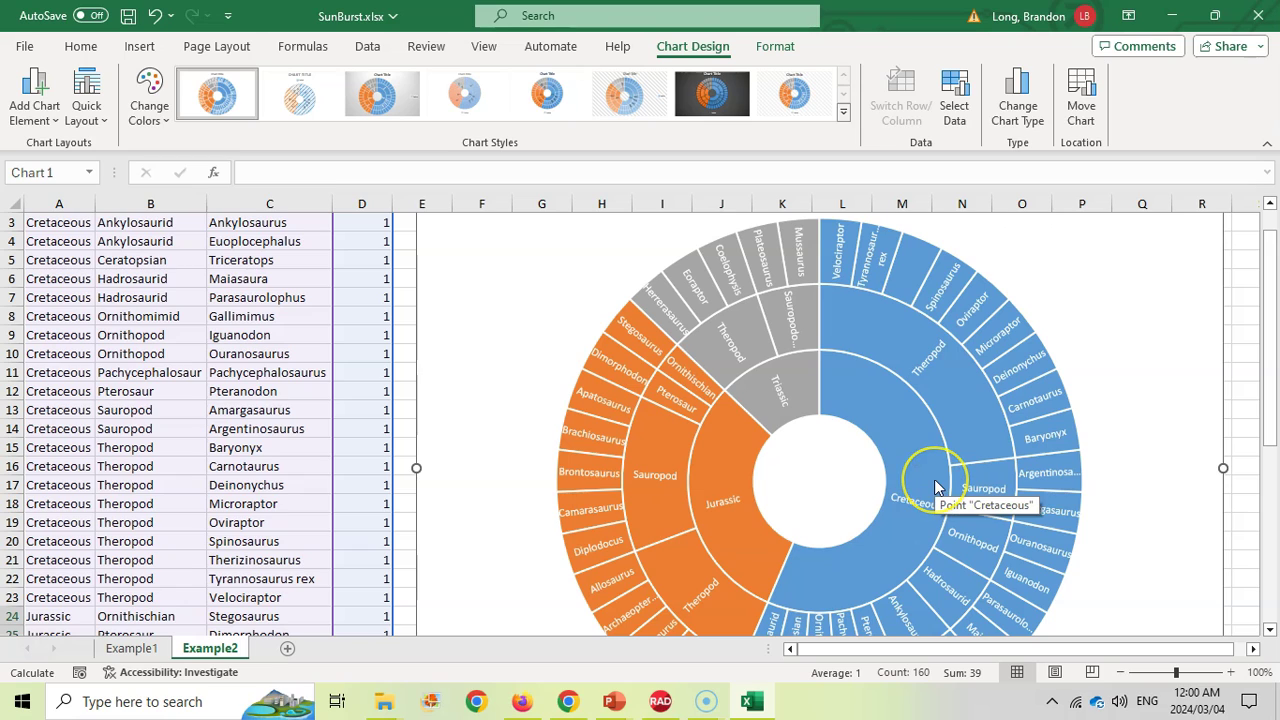